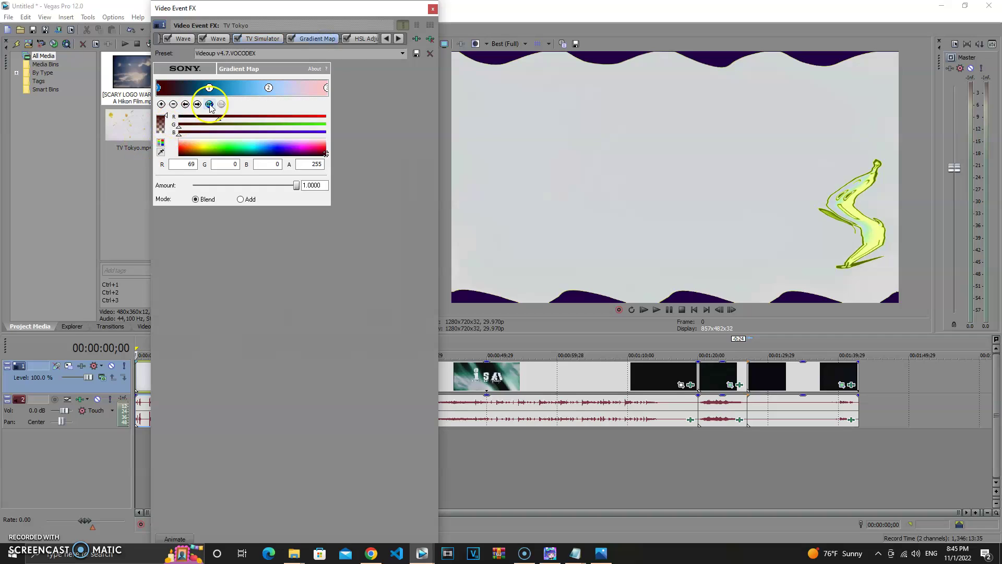
Review the TV Tokyo clip's Gradient Map color points and its HSL Adjust, Swirl and Channel Blend settings.
left_click(198, 105)
left_click(198, 104)
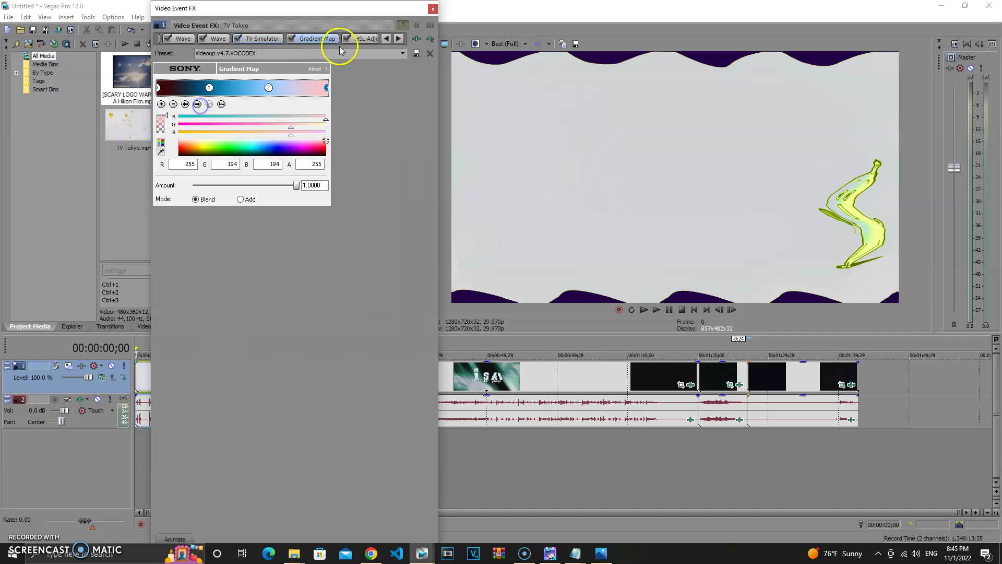
left_click(364, 39)
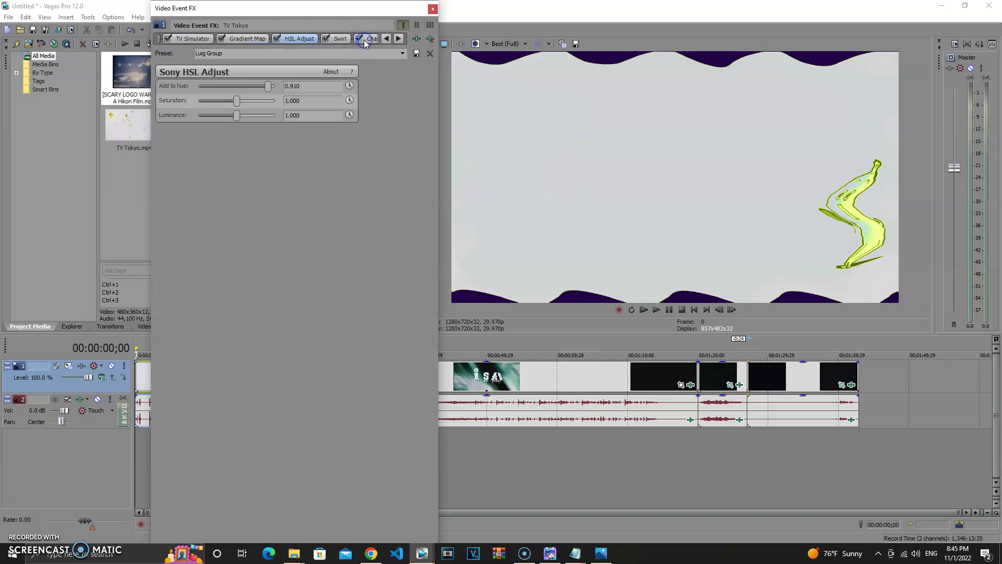
left_click(402, 41)
left_click(287, 38)
left_click(335, 40)
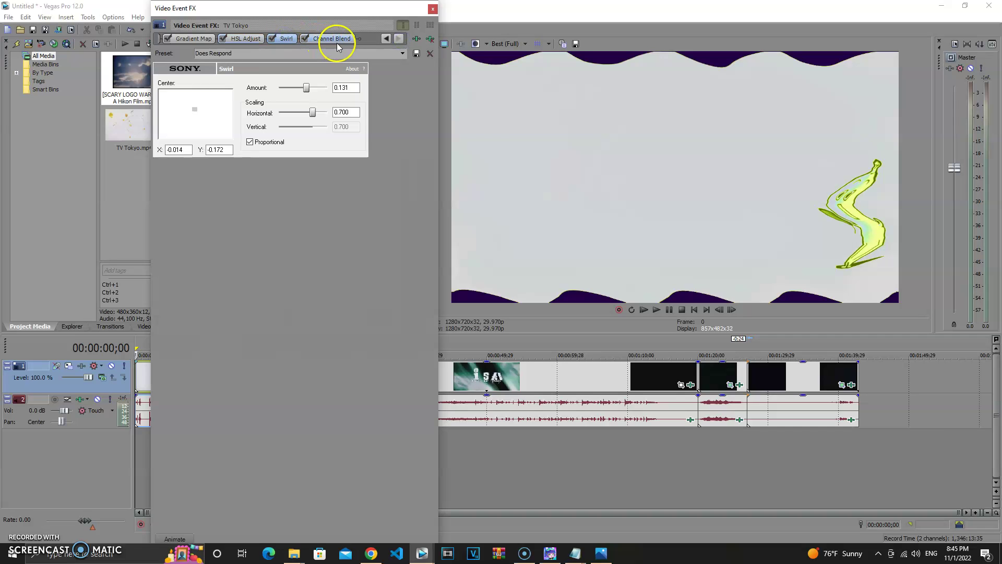
left_click_drag(342, 14, 368, 121)
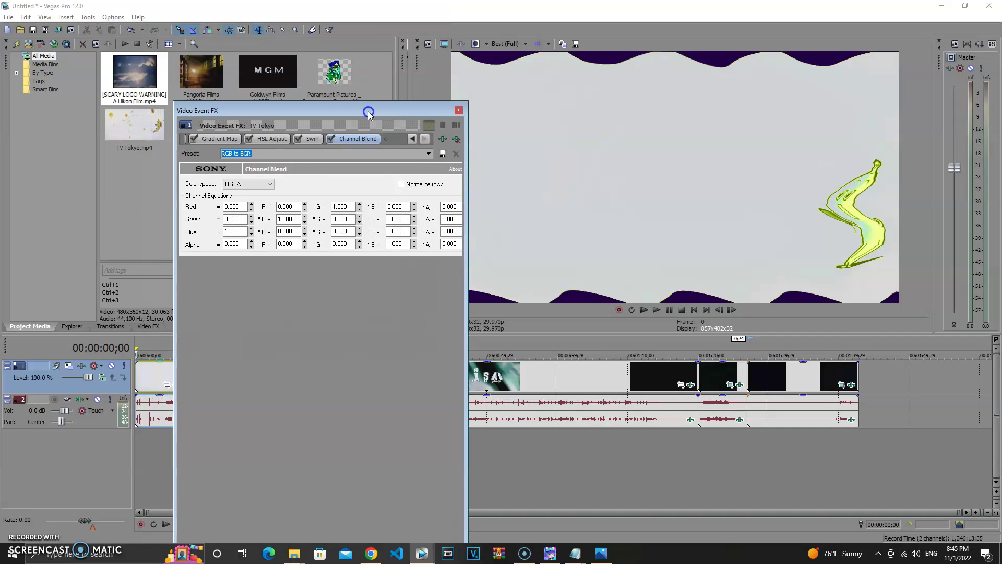
left_click(459, 117)
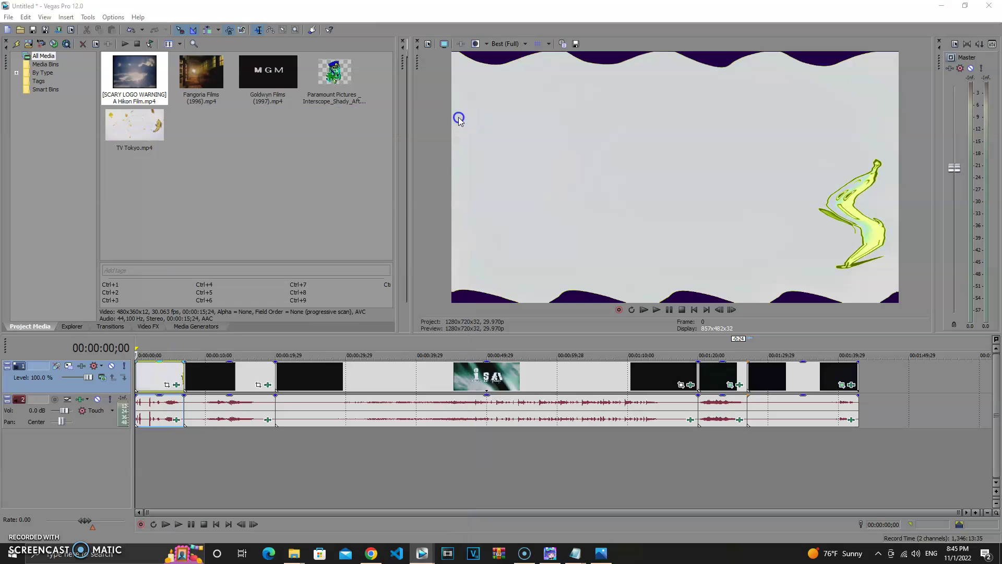
Set the Orange Vocoder preset in the TV Tokyo clip's audio effects to UPSET.
left_click(200, 387)
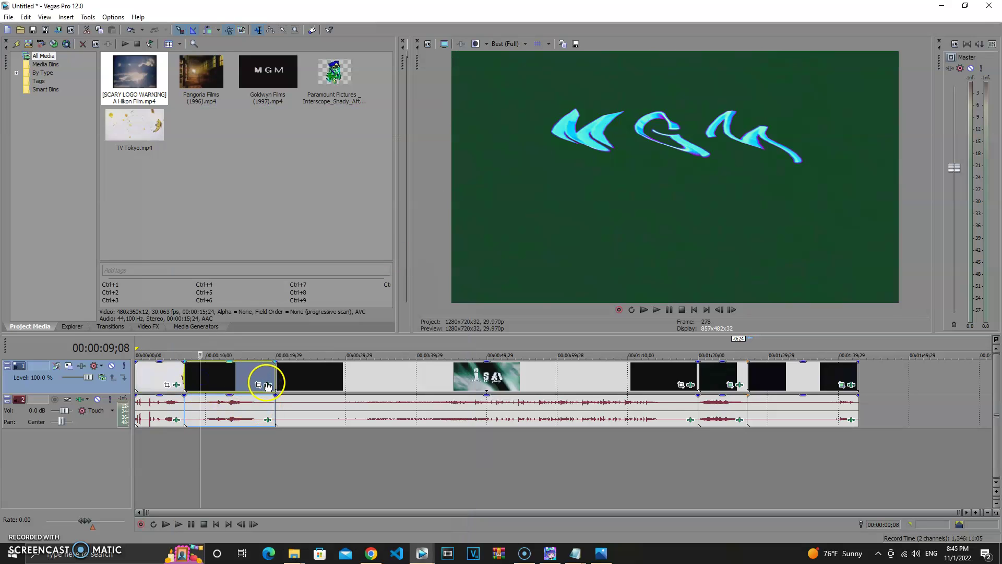
left_click(150, 380)
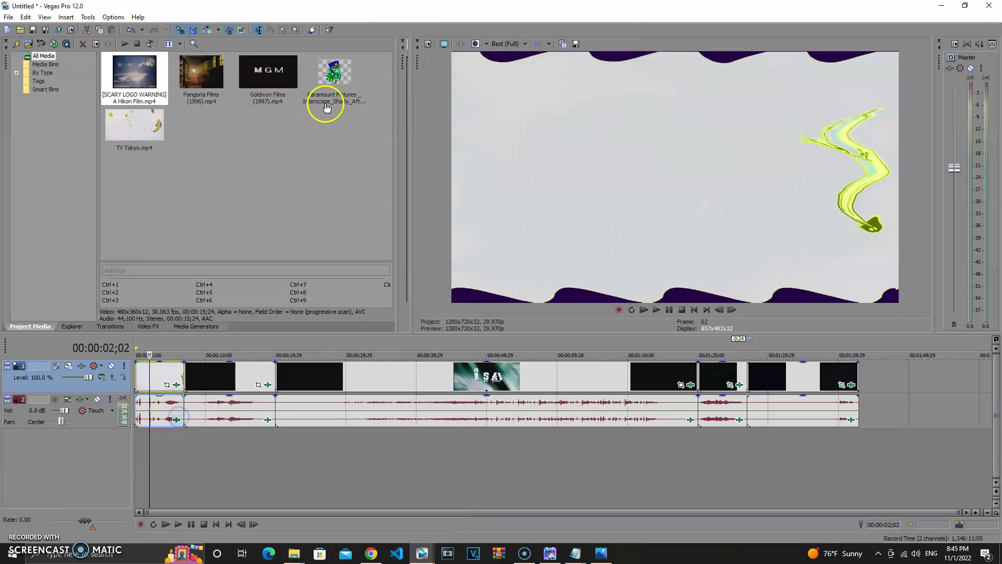
left_click(177, 419)
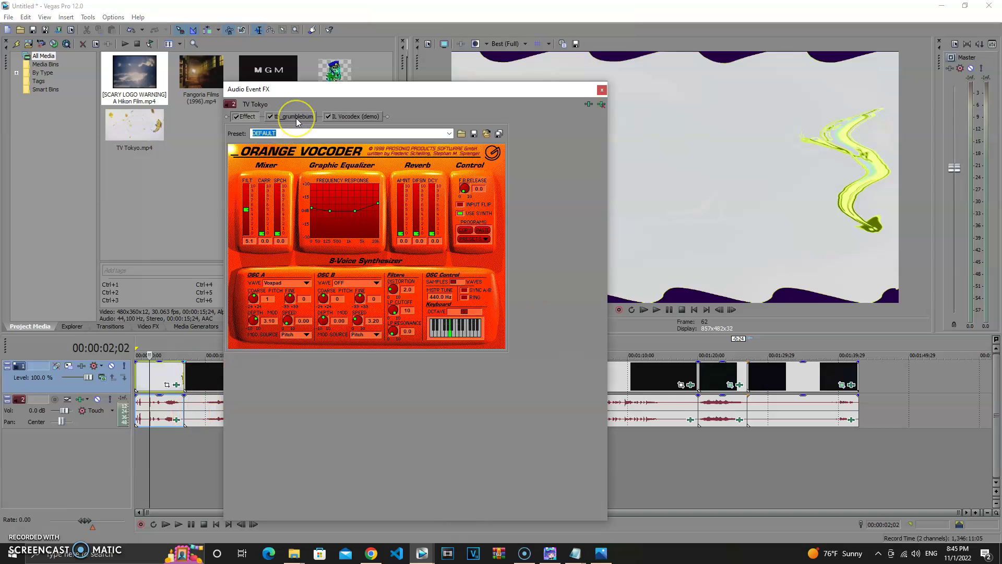
left_click(449, 133)
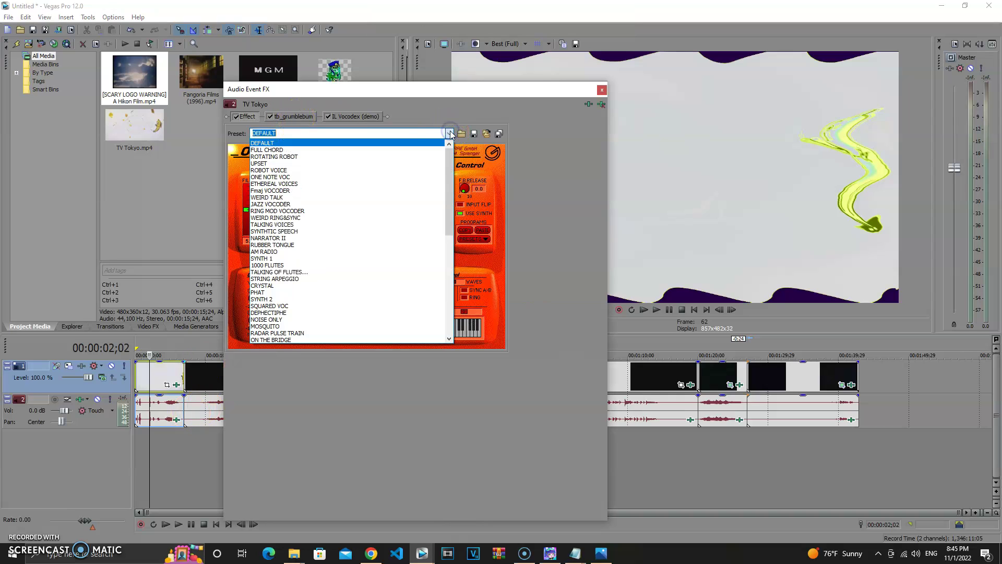
left_click(304, 164)
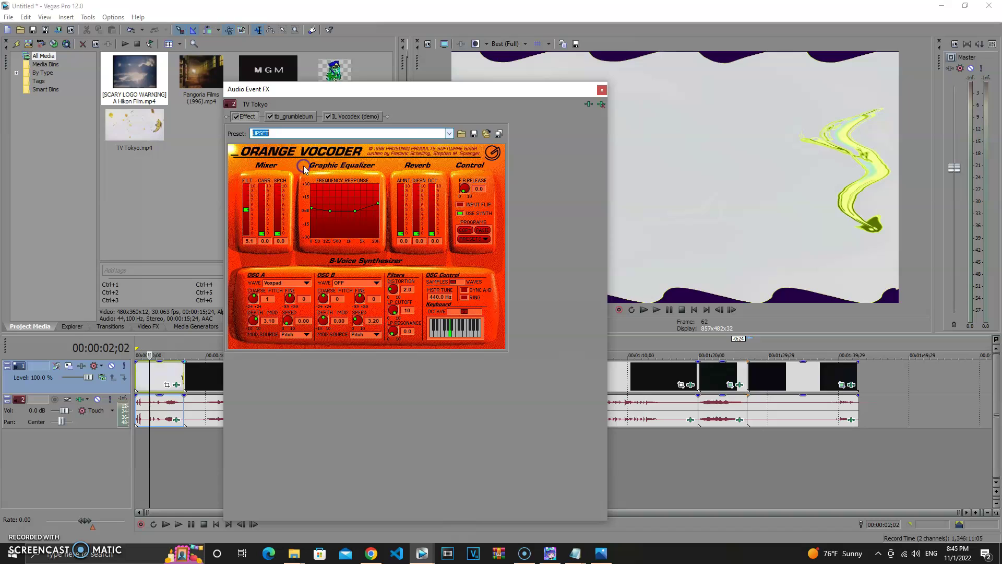
left_click(600, 91)
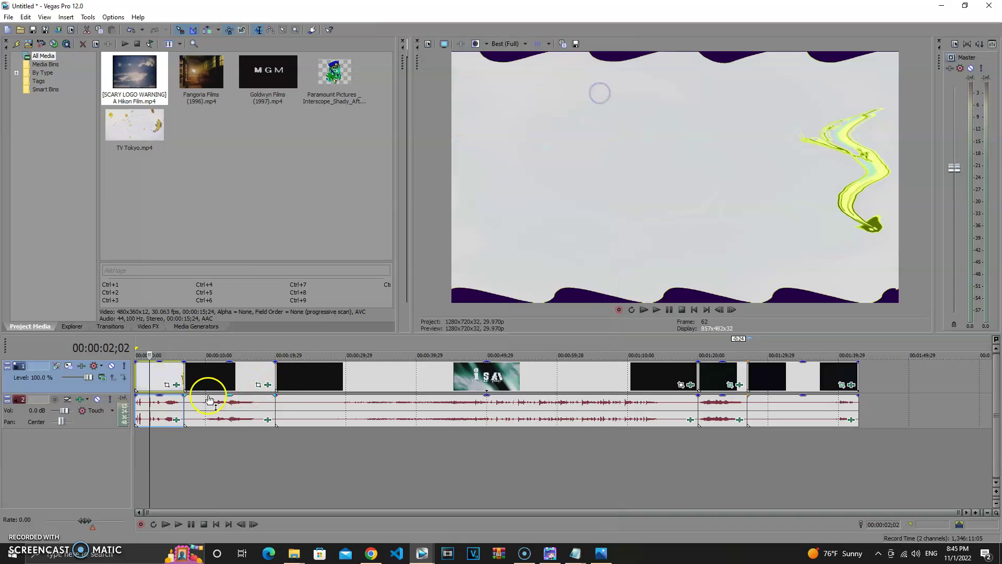
Review the tb_grumblebum and IL Vocodex effects in the TV Tokyo clip's audio chain.
left_click(176, 420)
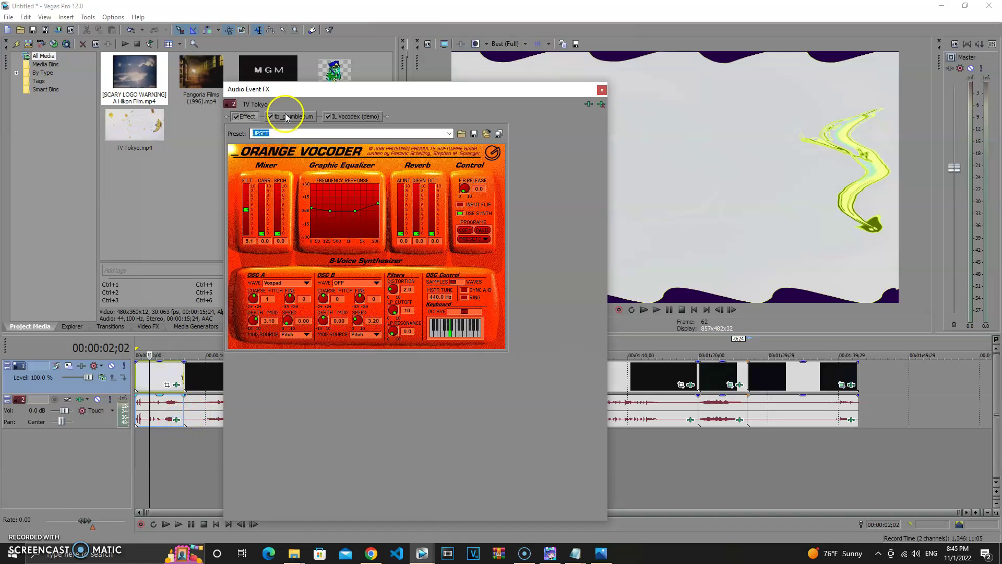
left_click(315, 90)
left_click(349, 116)
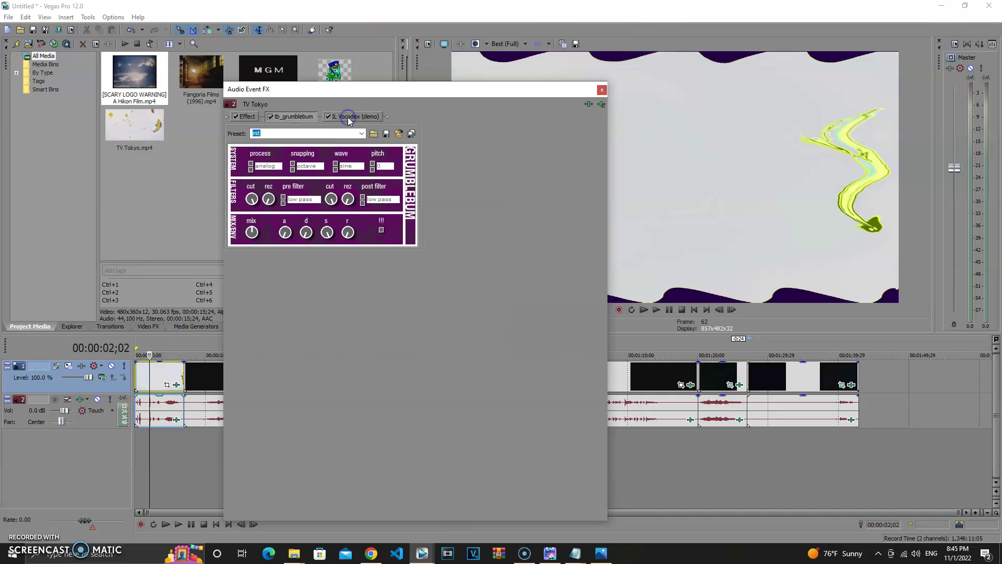
left_click(602, 91)
Examine the Goldwyn Films (1997) clip's video effects from the first Invert through Wave, Color Corrector (Secondary), Channel Blend and the second Invert.
left_click(201, 376)
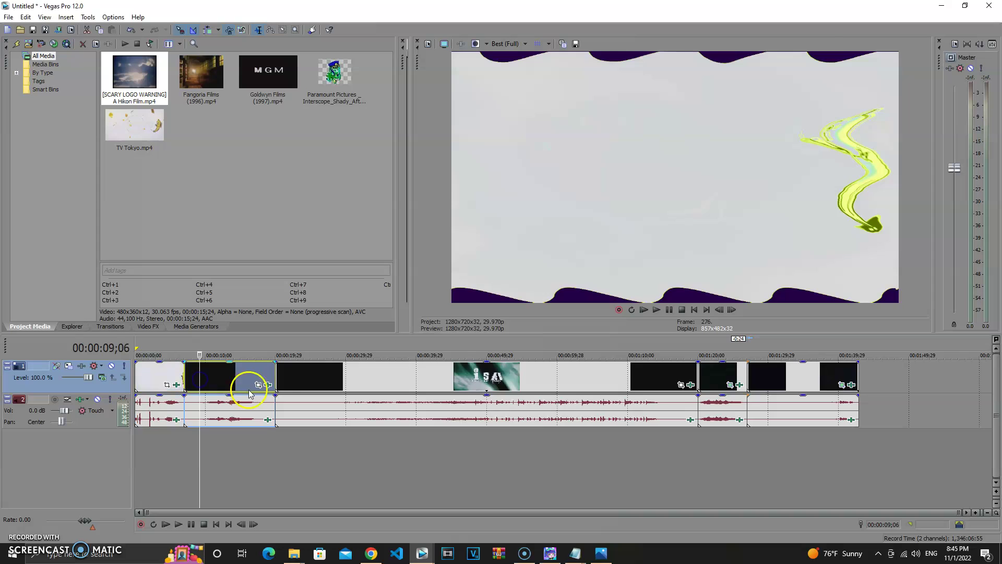
left_click(269, 387)
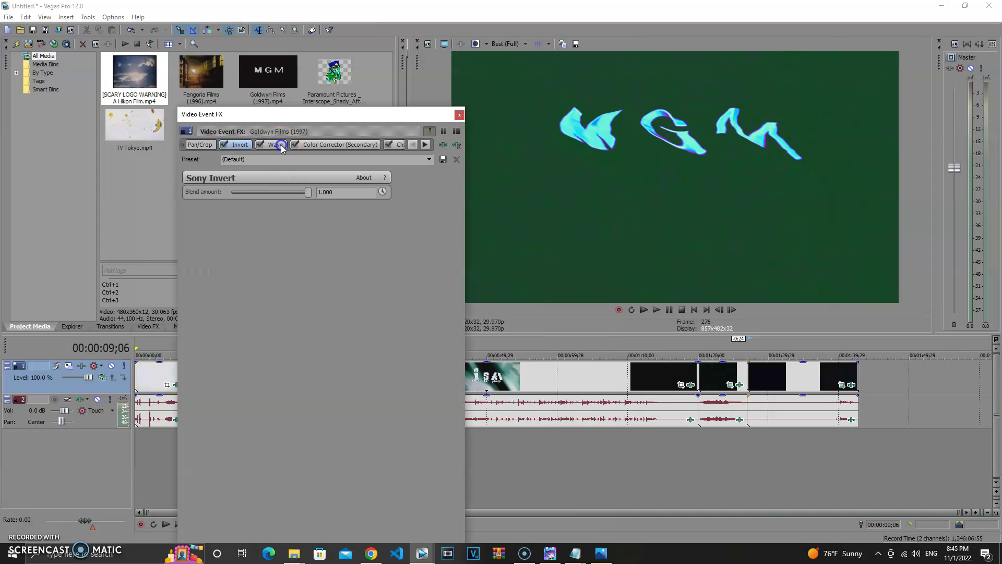
left_click(281, 145)
left_click(352, 145)
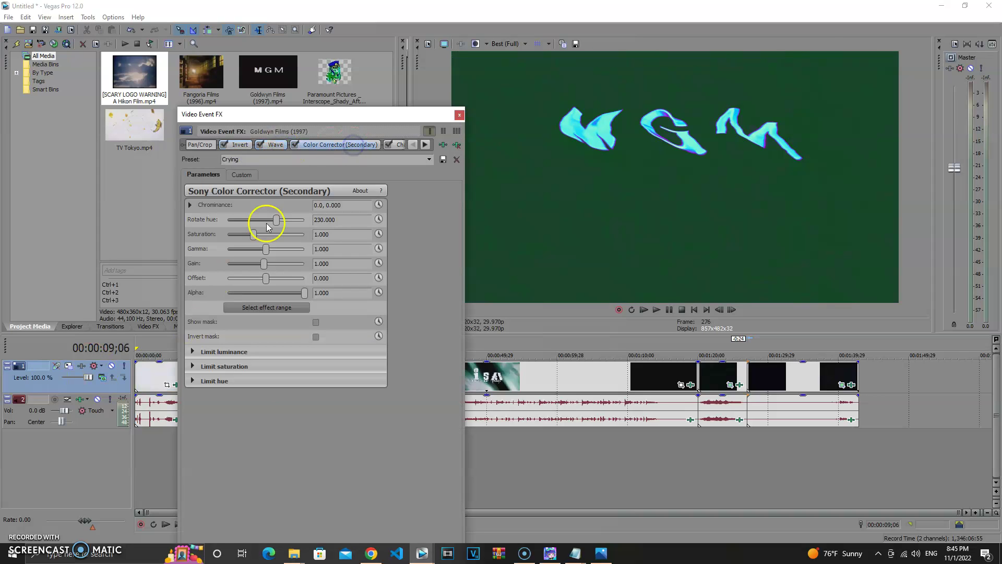
left_click(425, 144)
left_click(425, 145)
left_click(366, 145)
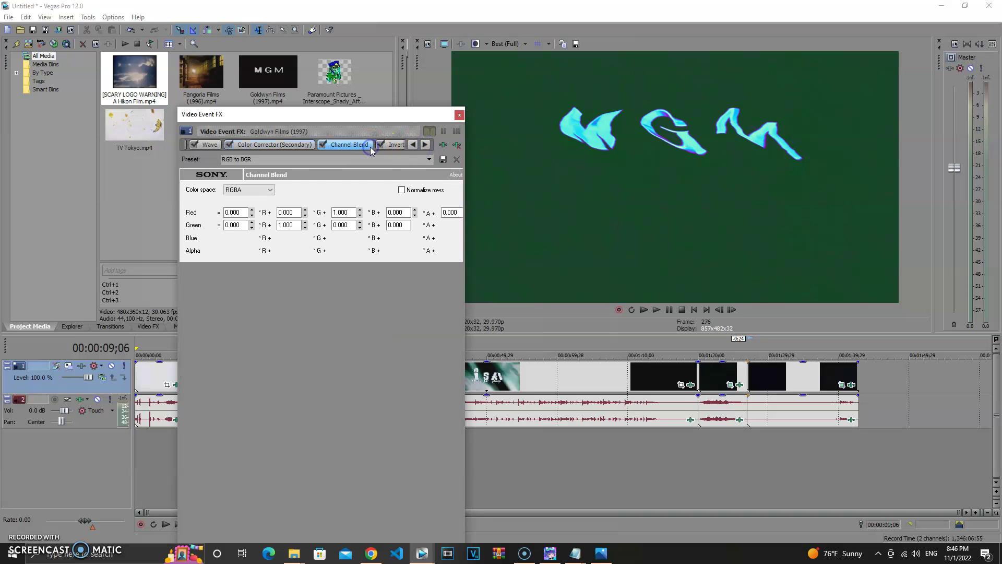
left_click(397, 146)
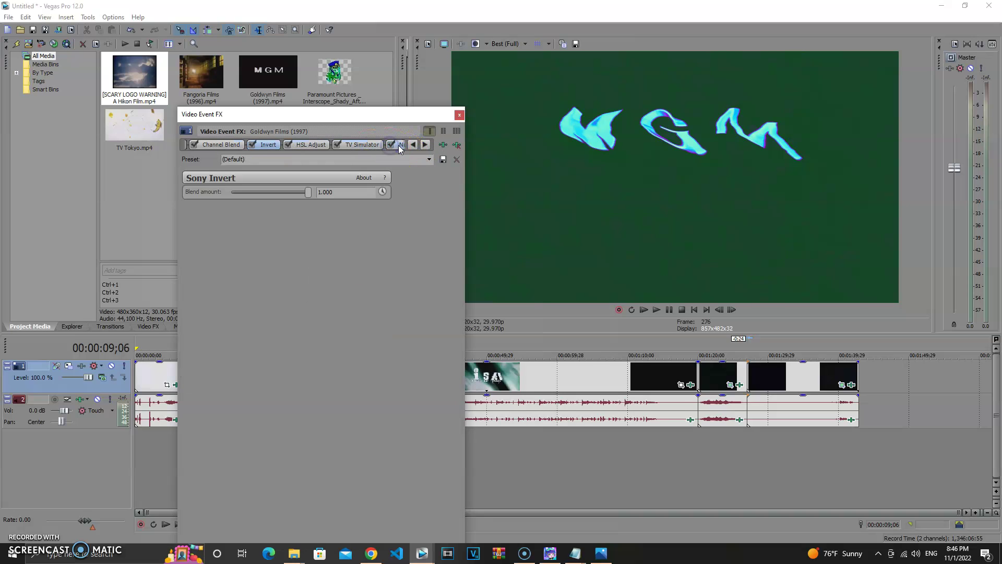
Examine the HSL Adjust, first TV Simulator, NewBlue ME Wiggle and second Wave settings of the Goldwyn Films (1997) clip.
left_click(318, 145)
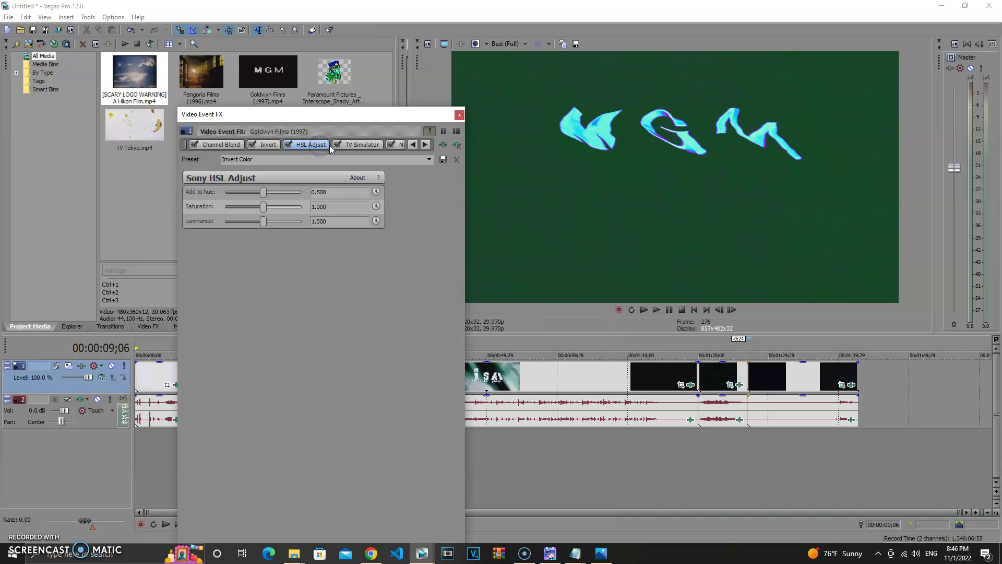
left_click(373, 147)
left_click(426, 145)
left_click(426, 146)
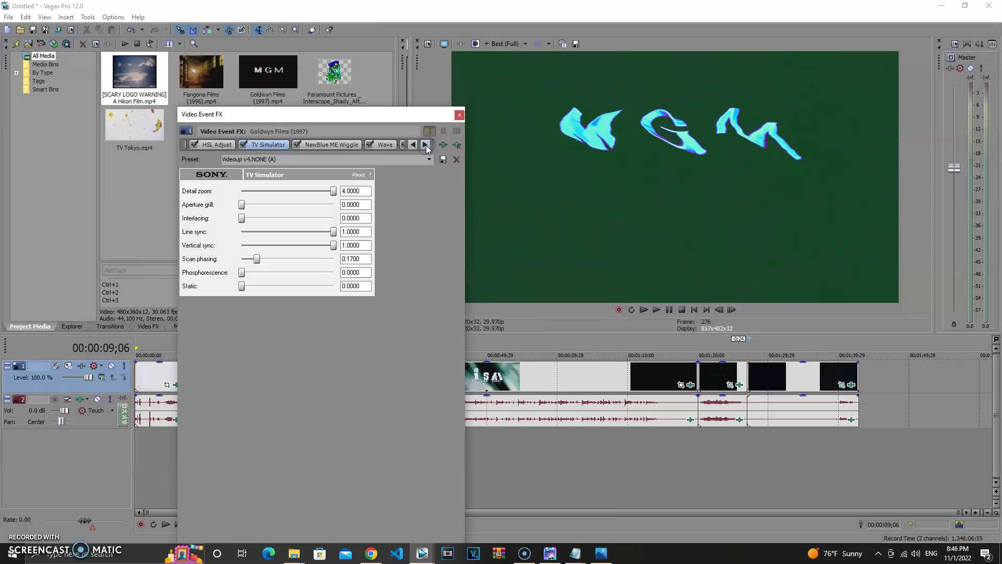
left_click(341, 147)
left_click(385, 147)
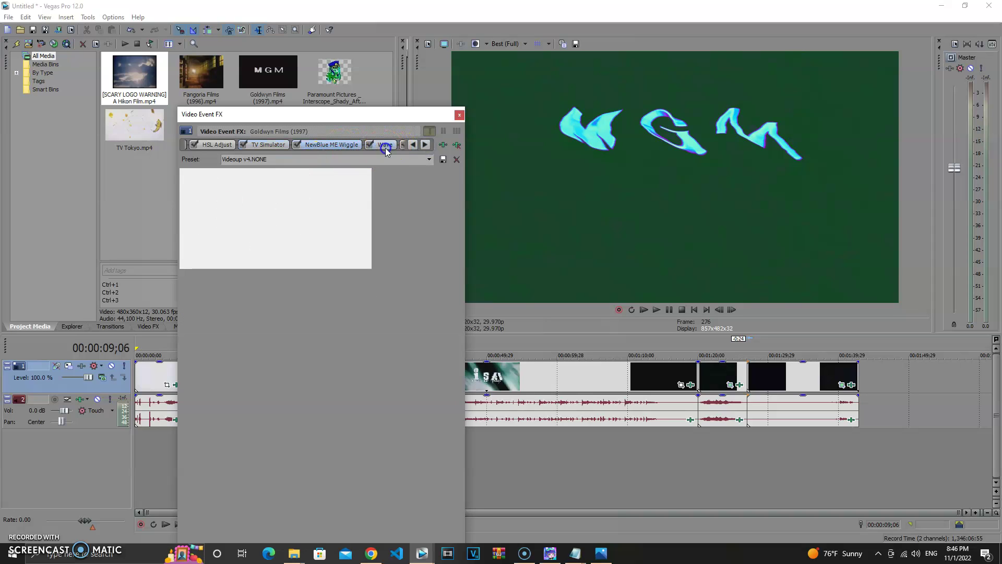
Examine the Goldwyn Films (1997) clip's second TV Simulator, its Gradient Map color points and its final Channel Blend.
left_click(427, 145)
left_click(426, 144)
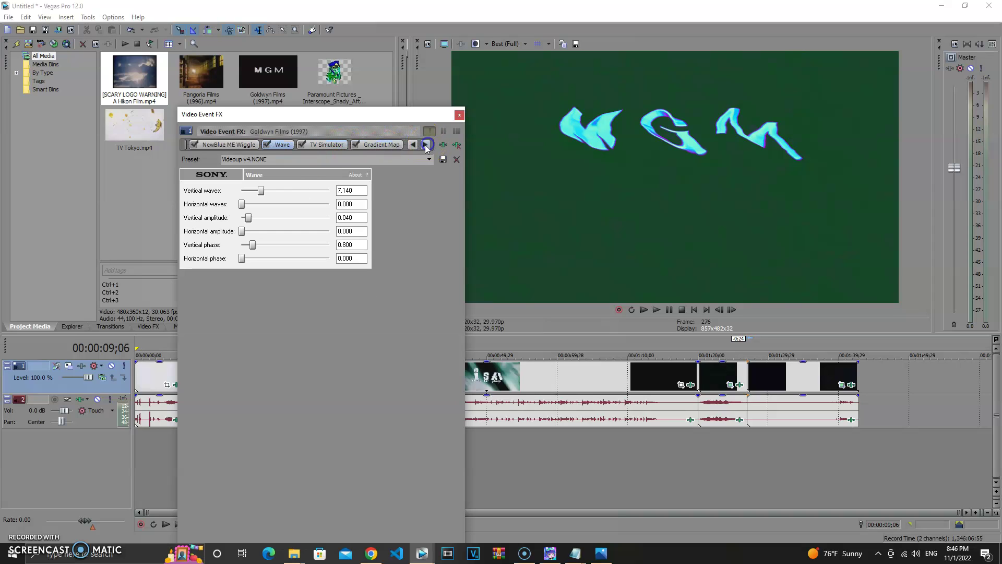
left_click(339, 146)
left_click(387, 145)
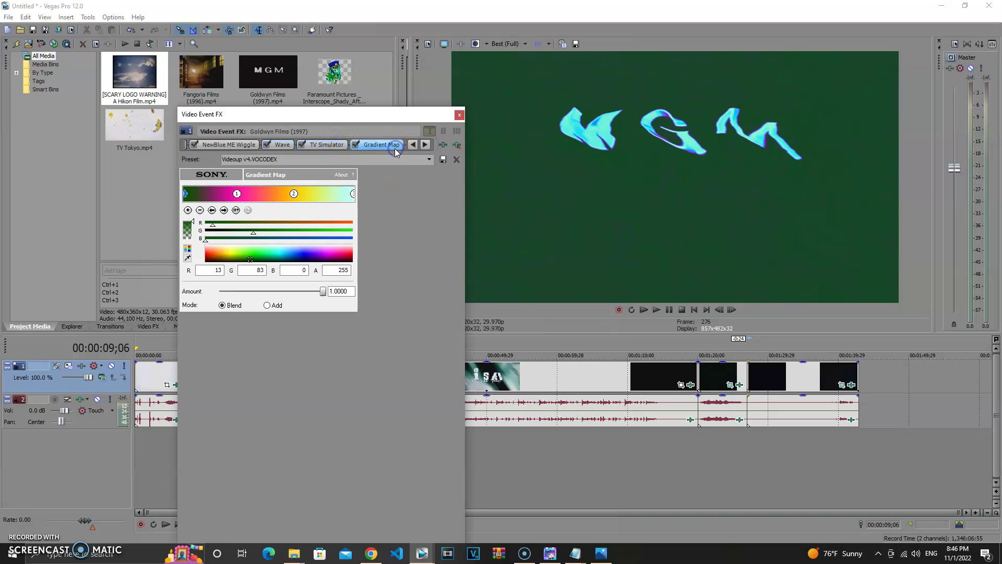
left_click(224, 210)
left_click(225, 210)
left_click(426, 145)
left_click(384, 144)
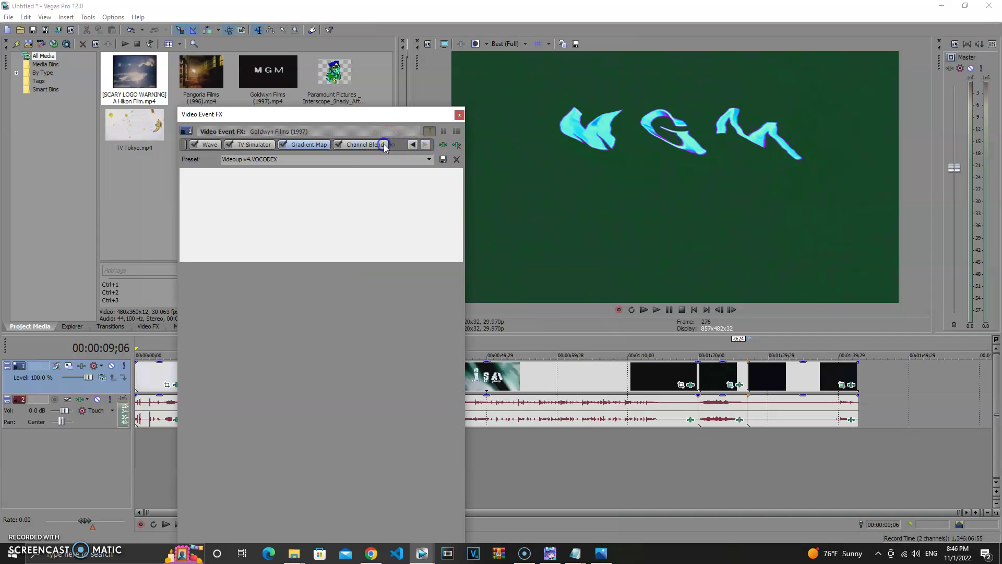
left_click(461, 115)
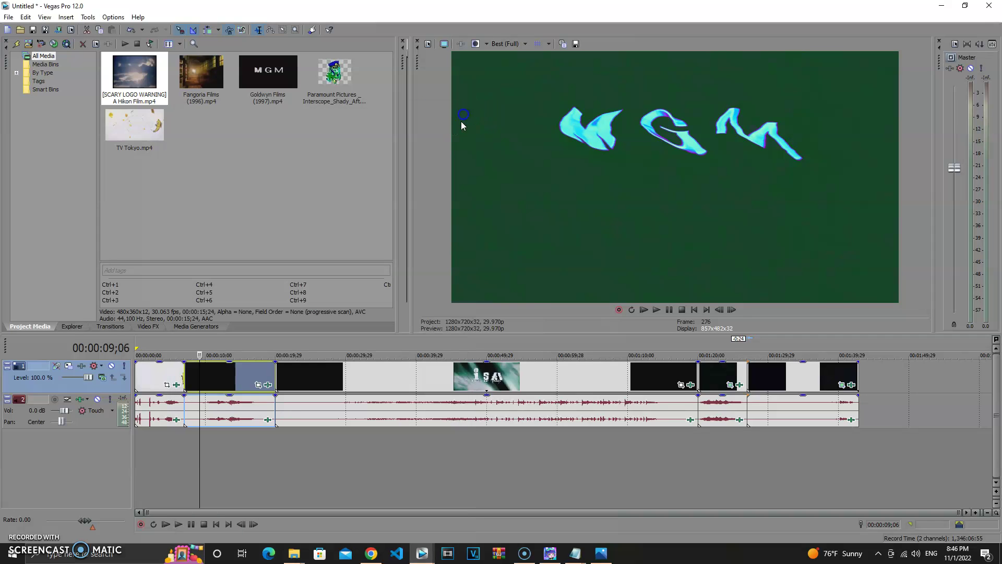
Set the Orange Vocoder preset in the Goldwyn Films (1997) clip's audio effects to UPSET.
left_click(268, 420)
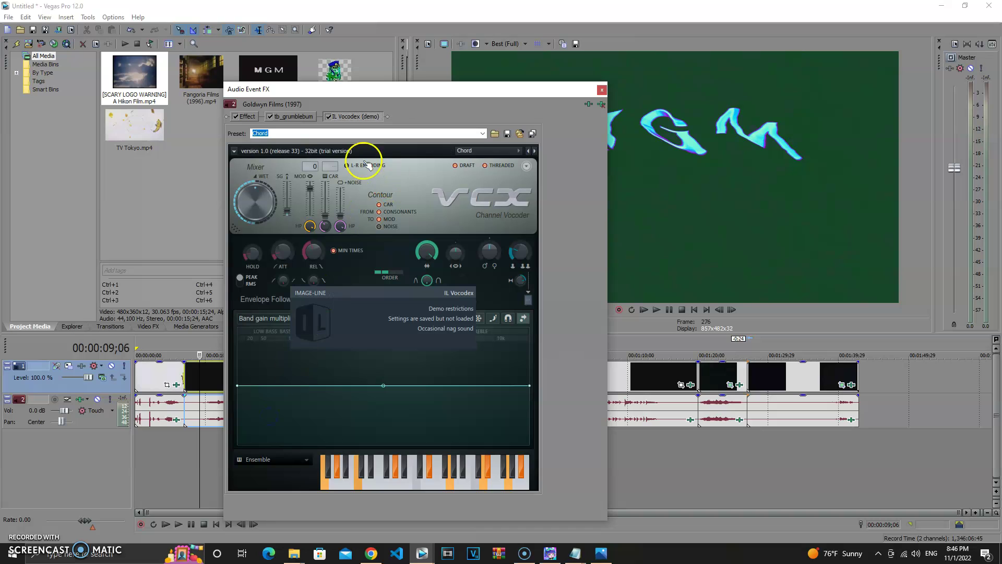
left_click(252, 117)
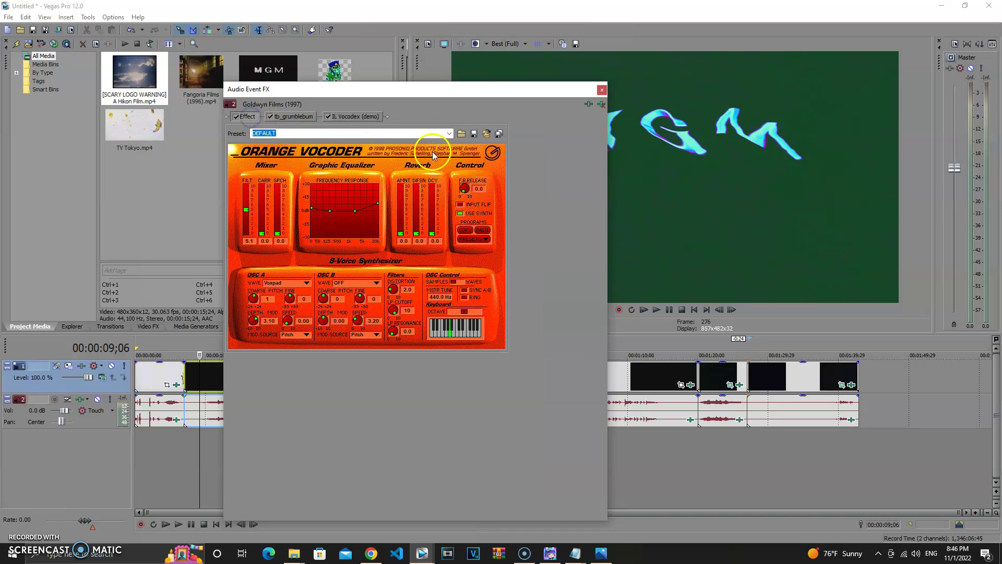
left_click(449, 134)
left_click(297, 163)
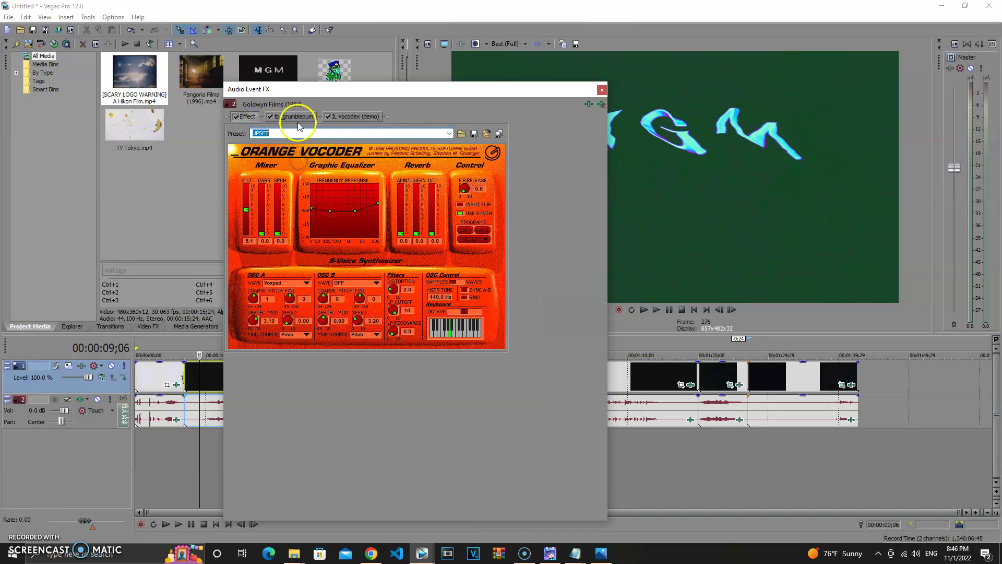
Review the tb_grumblebum and IL Vocodex effects in the Goldwyn Films (1997) clip's audio chain.
left_click(299, 118)
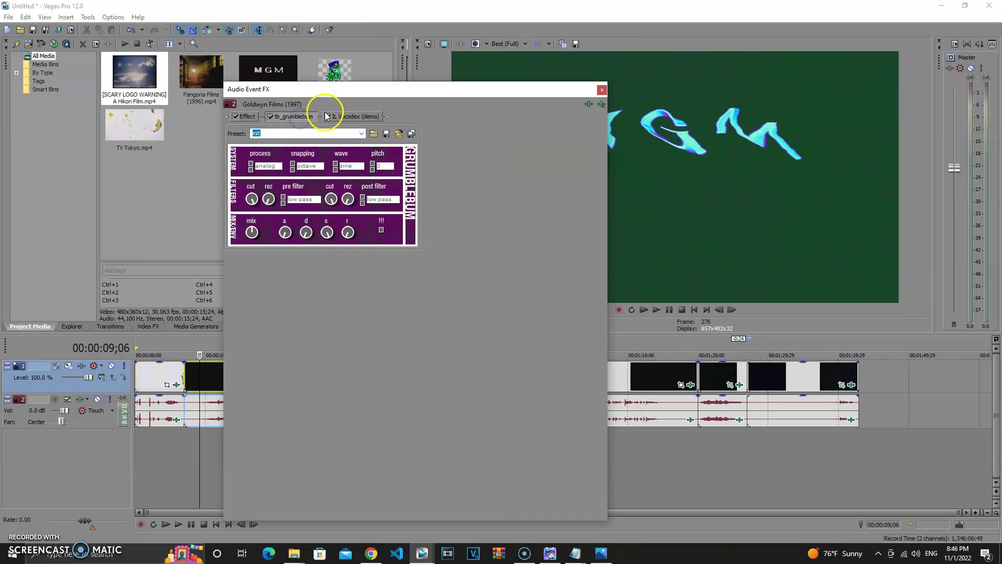
left_click(349, 117)
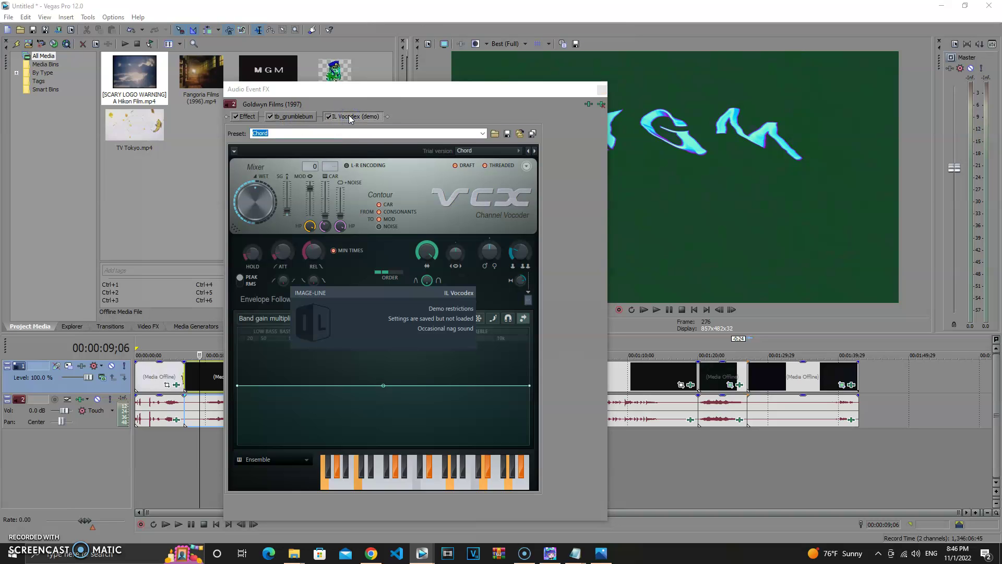
left_click(602, 89)
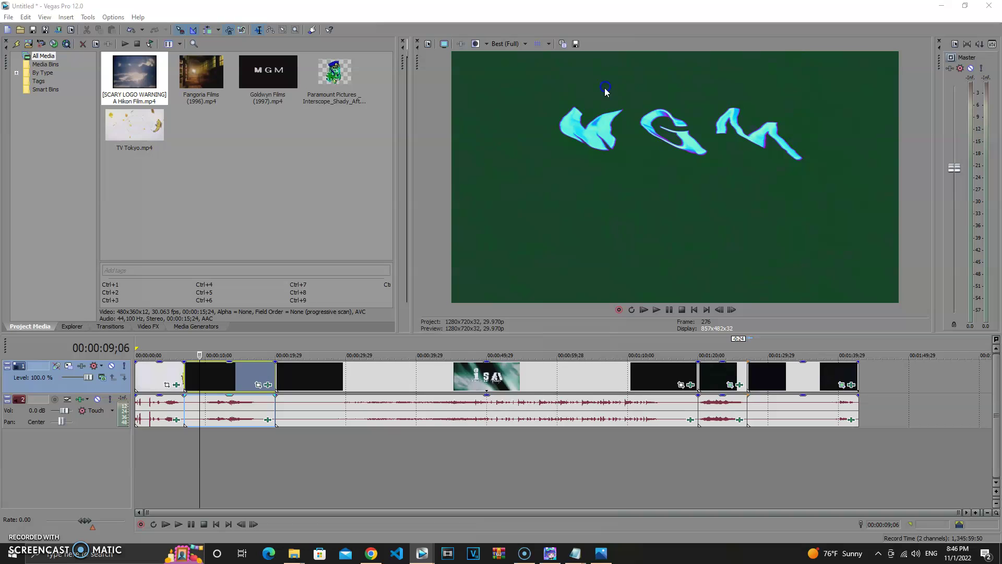
Examine the Paramount Pictures clip's first HSL Adjust, Invert, NewBlue ME Wiggle and Channel Blend video effect settings.
left_click(355, 388)
left_click(681, 385)
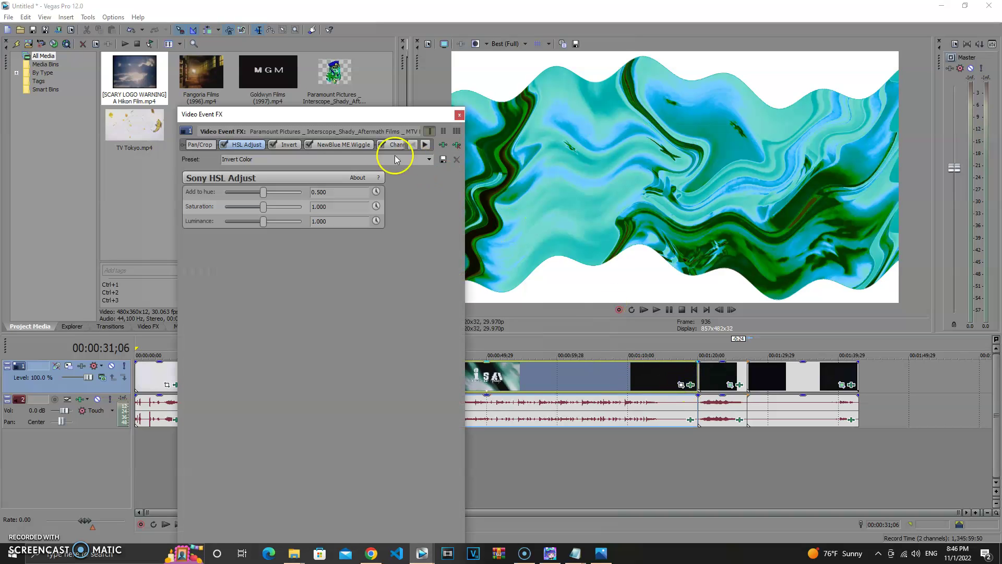
left_click(300, 147)
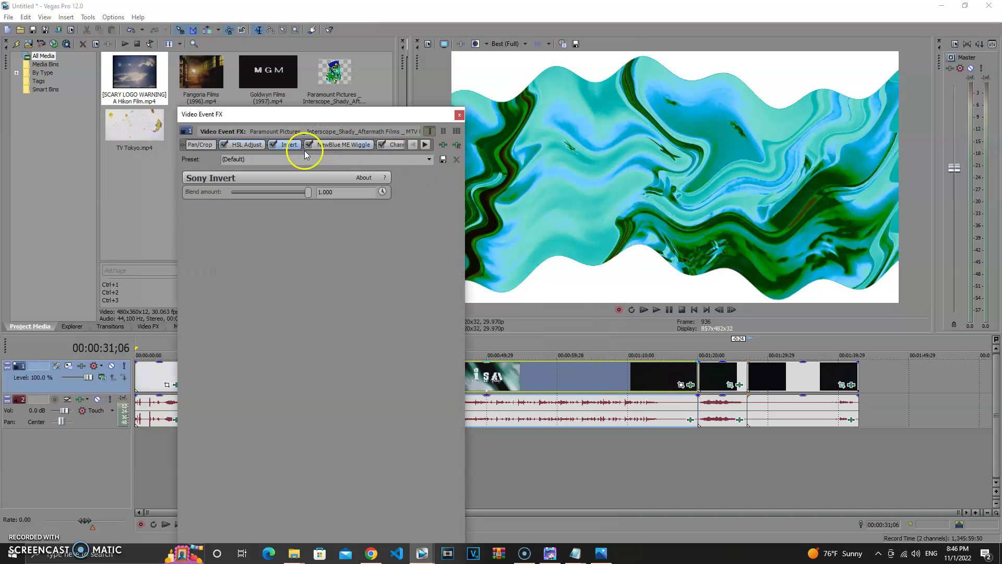
left_click(343, 145)
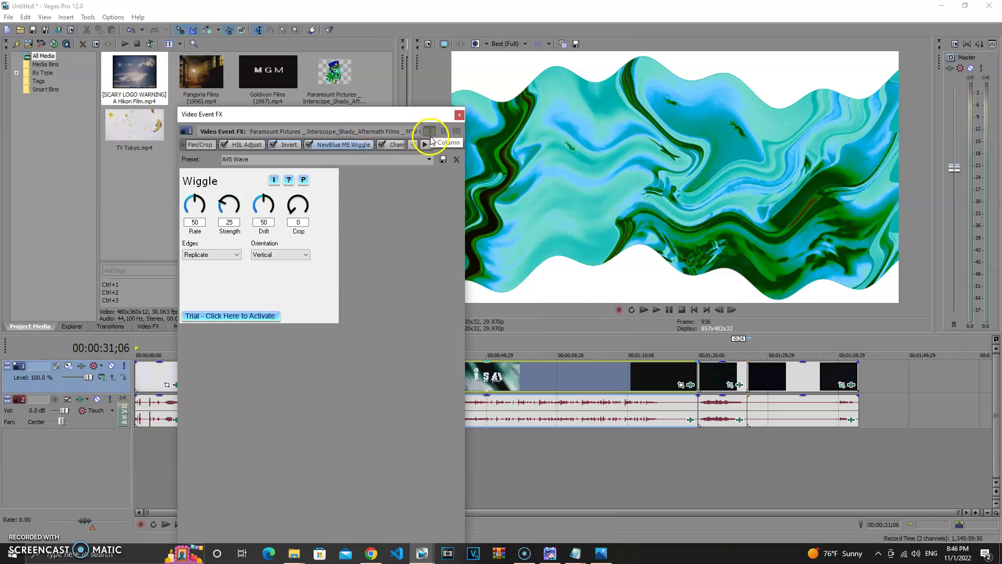
left_click(425, 145)
left_click(368, 146)
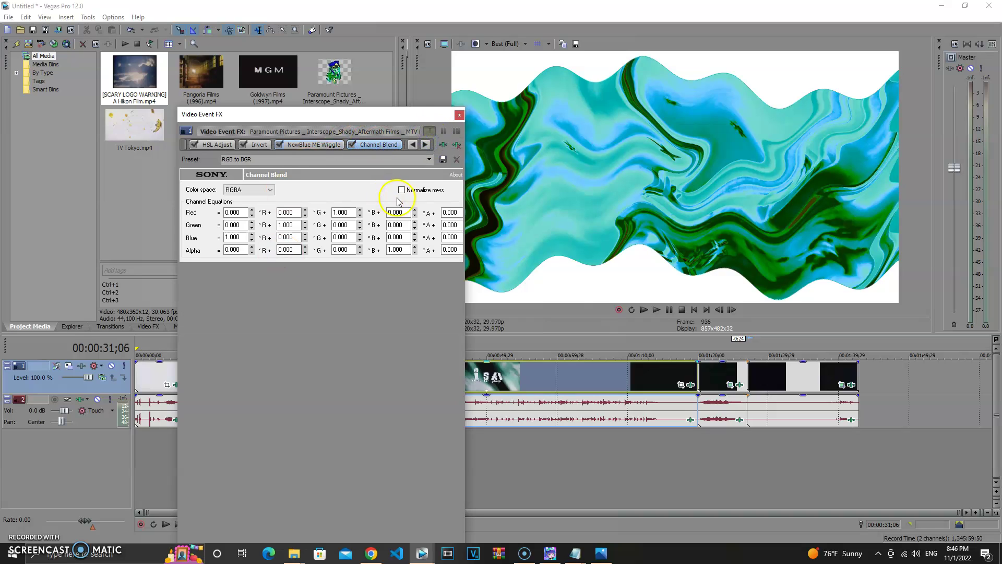
Review the second Invert, the two following HSL Adjust effects and the Swirl in the Paramount Pictures clip's video chain.
left_click(424, 145)
left_click(424, 145)
left_click(341, 147)
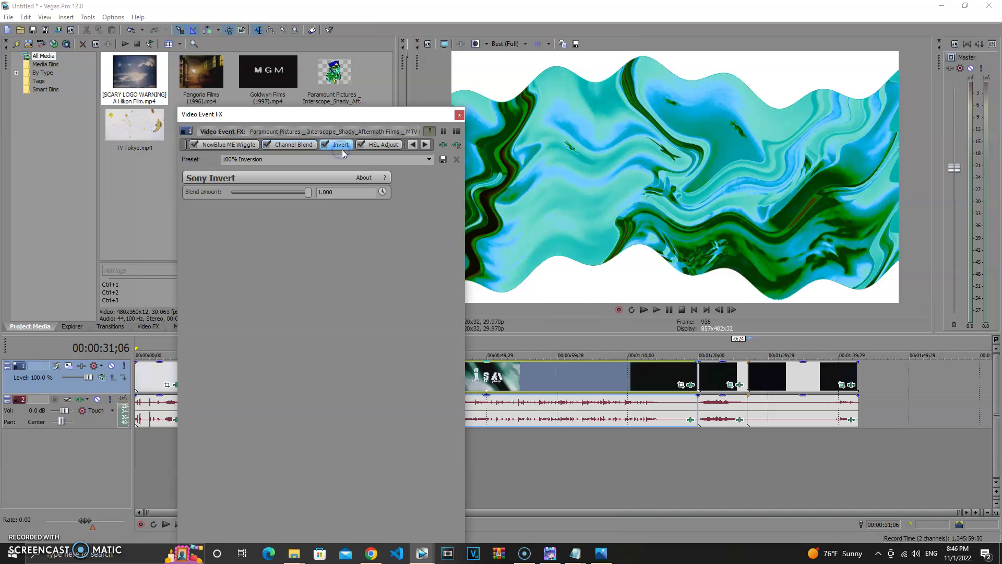
left_click(396, 148)
left_click(426, 145)
left_click(425, 144)
left_click(305, 149)
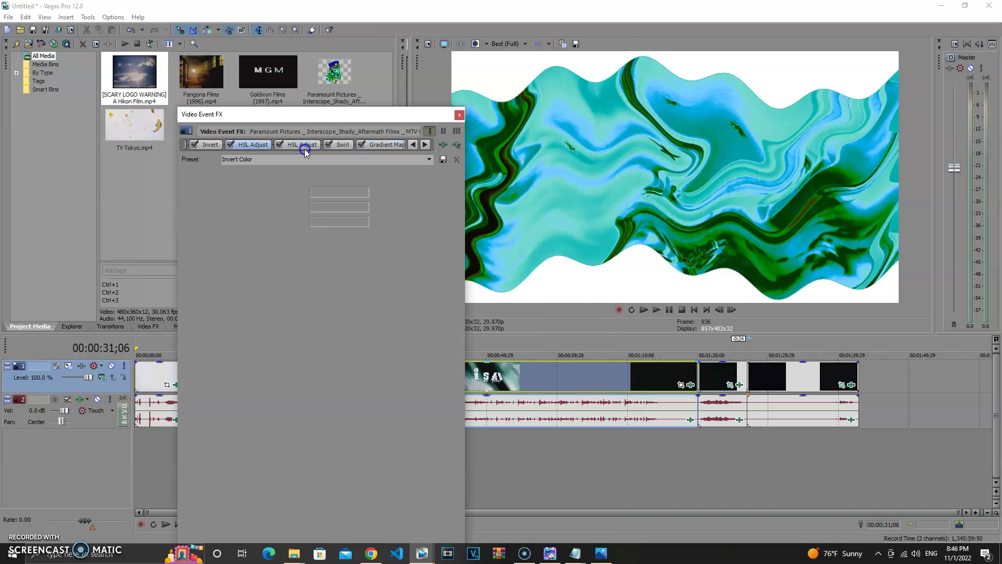
left_click(346, 148)
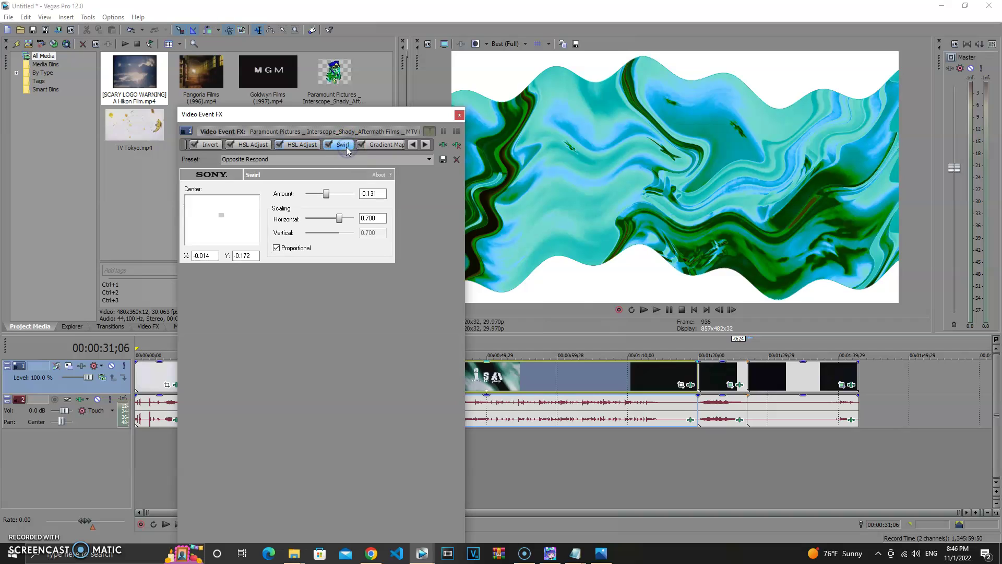
Inspect the color points of the Gradient Map in the Paramount Pictures clip's video chain one after another.
left_click(387, 145)
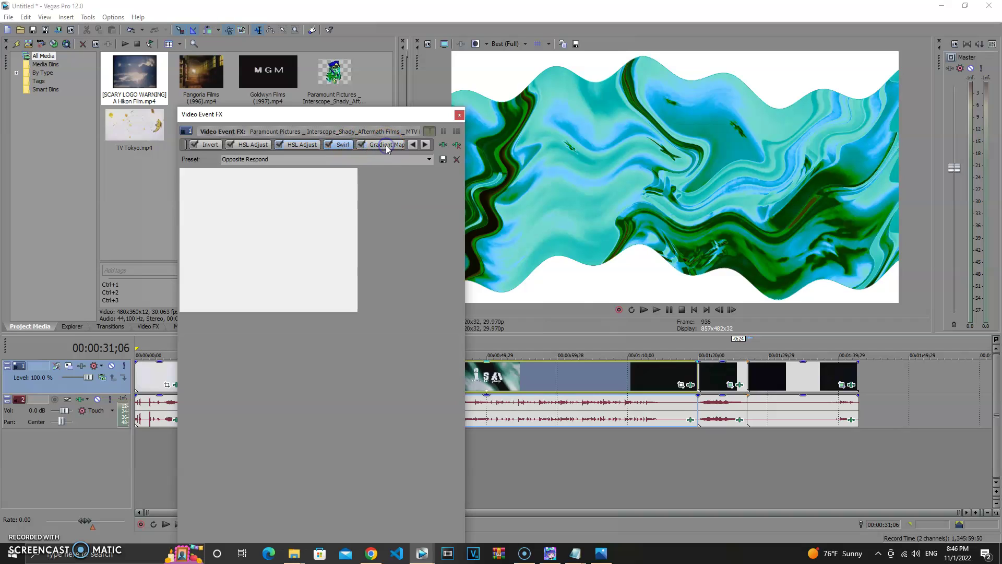
left_click(225, 211)
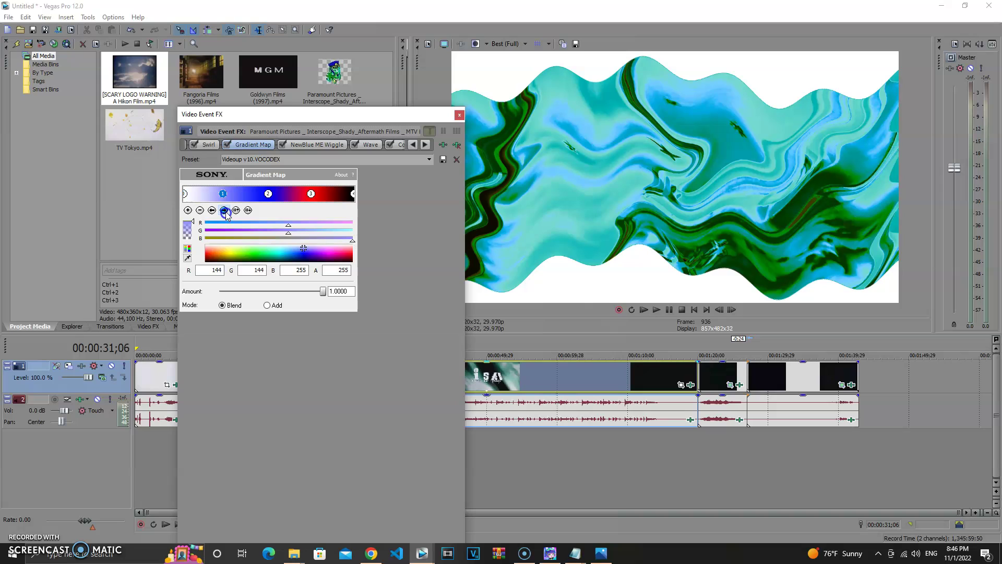
left_click(226, 212)
left_click(225, 211)
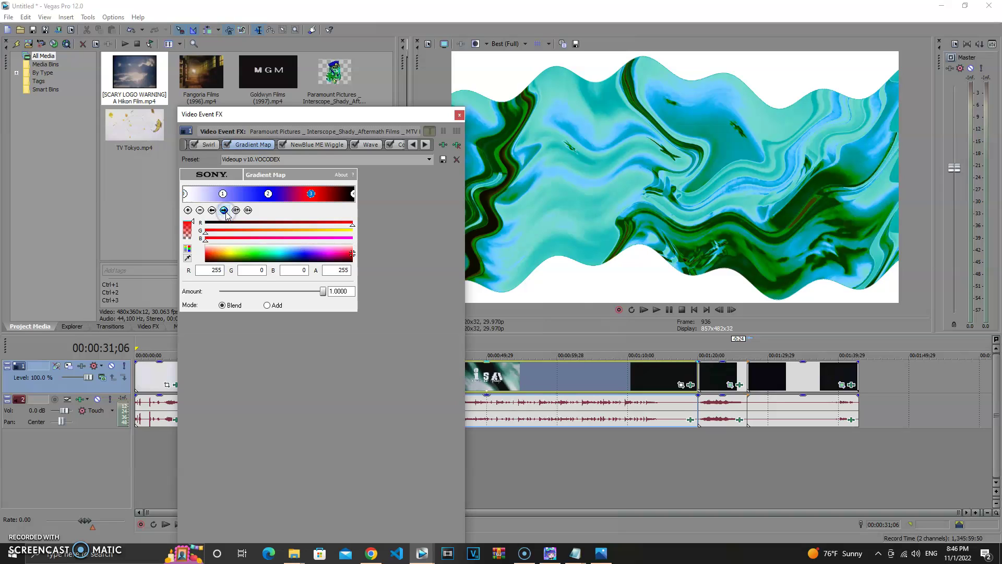
Examine the Paramount Pictures clip's second NewBlue ME Wiggle, Wave, Color Curves and second Channel Blend settings.
left_click(307, 146)
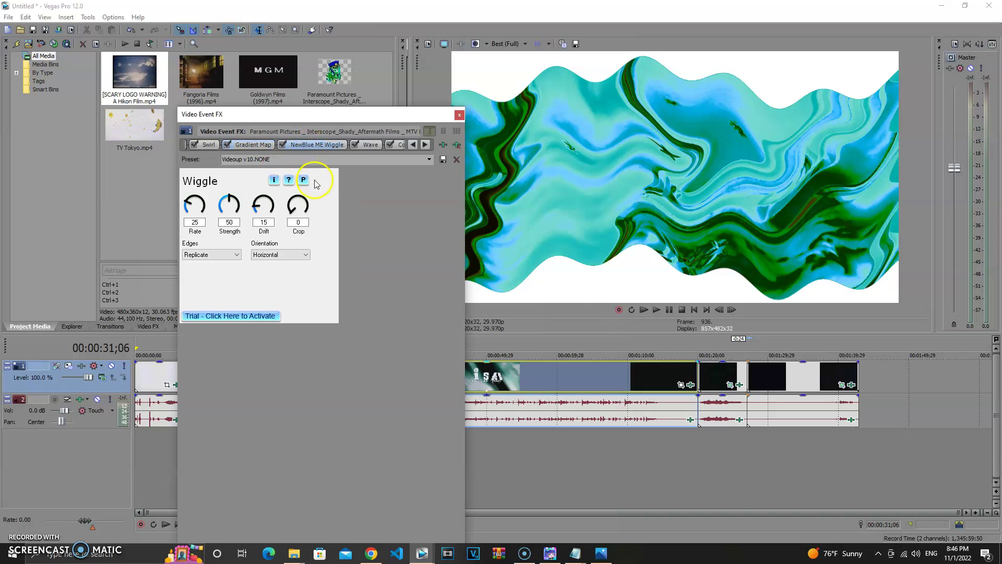
left_click(369, 146)
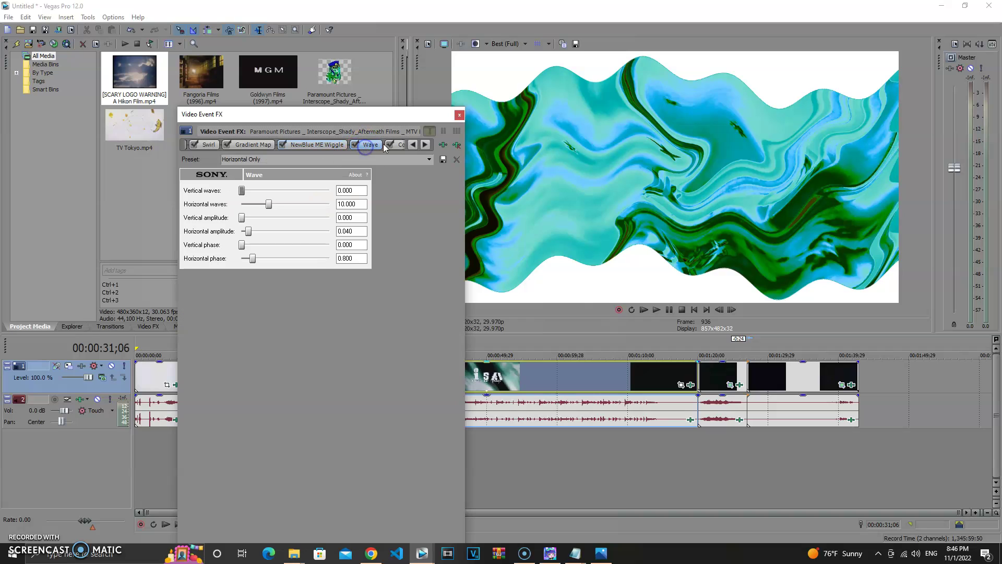
left_click(427, 145)
left_click(427, 145)
left_click(332, 145)
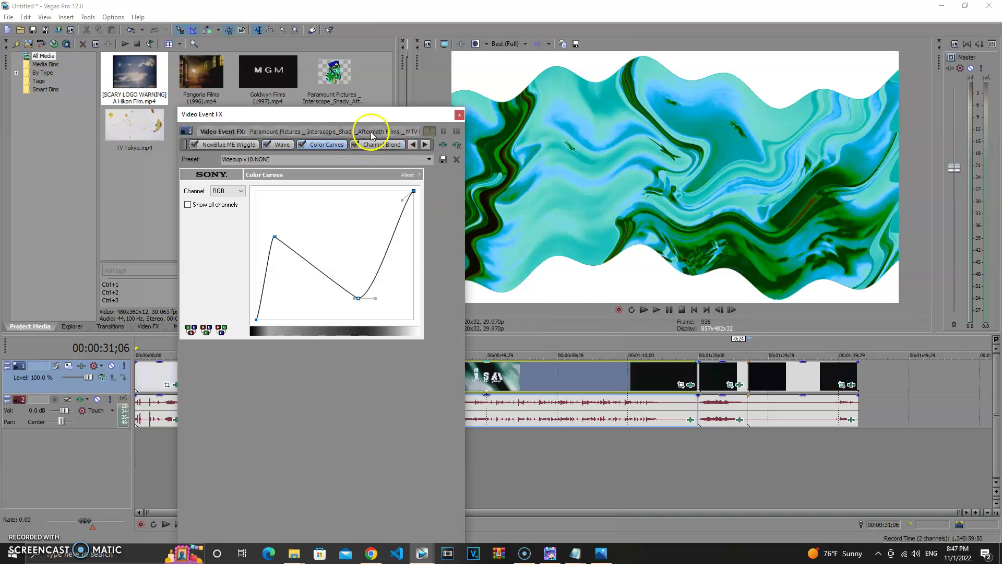
left_click(385, 145)
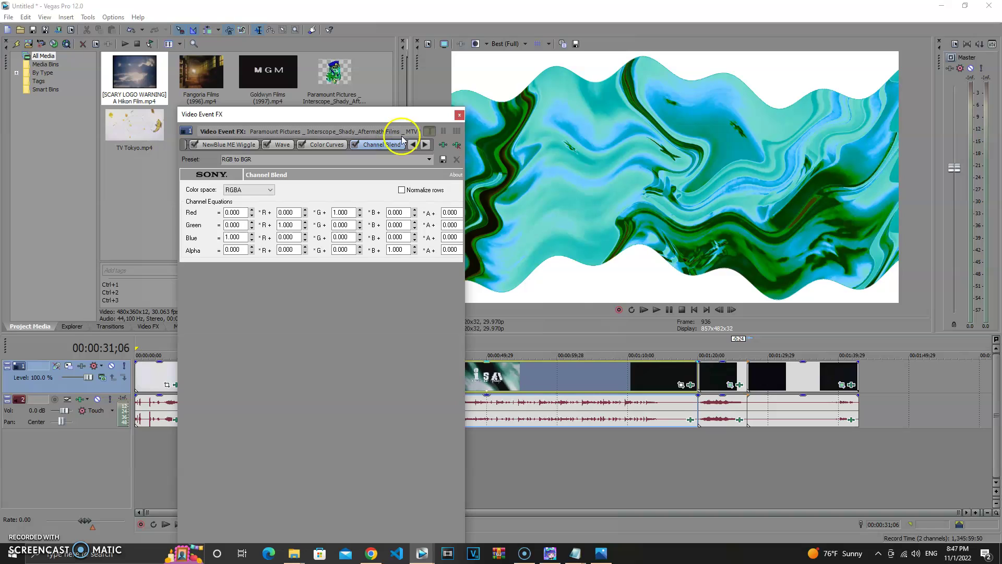
Check the Color Corrector (Secondary) settings at the end of the Paramount Pictures clip's video chain and close its effects.
left_click(427, 145)
left_click(427, 146)
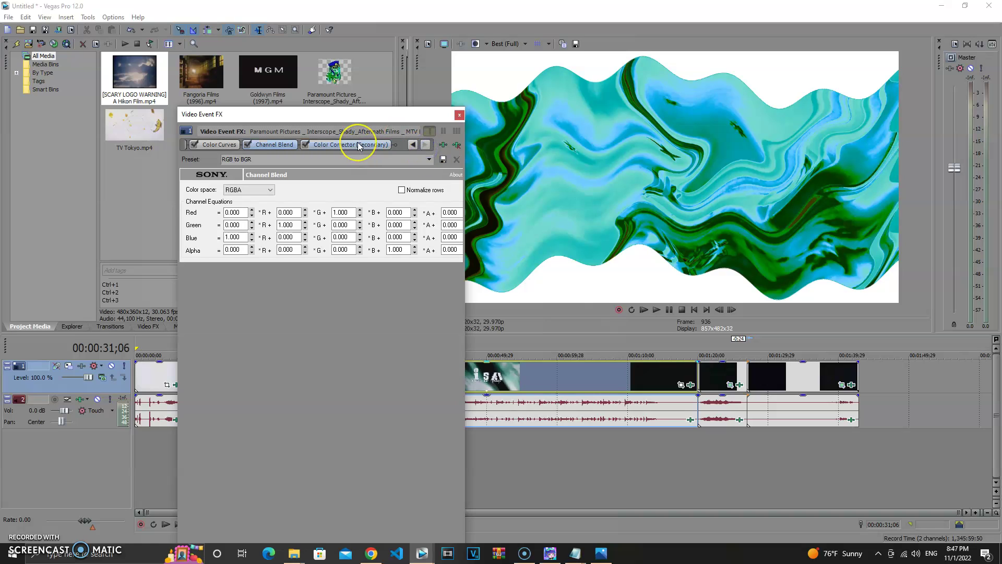
left_click(358, 145)
left_click(350, 220)
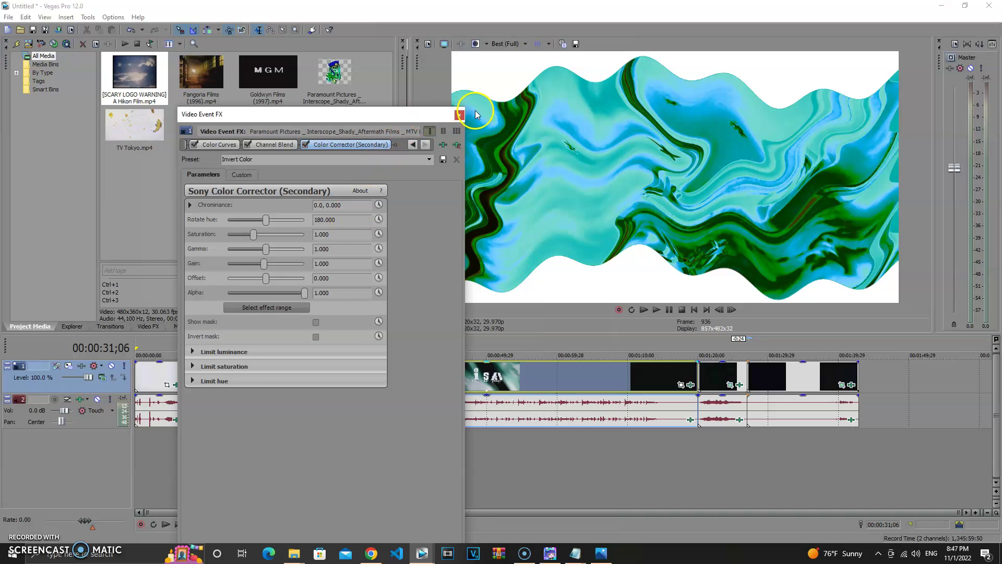
left_click(459, 115)
Set the Chorus preset in the Paramount Pictures clip's audio effects to [Sys] Chorus 4 and check the IL Vocodex effect.
left_click(691, 419)
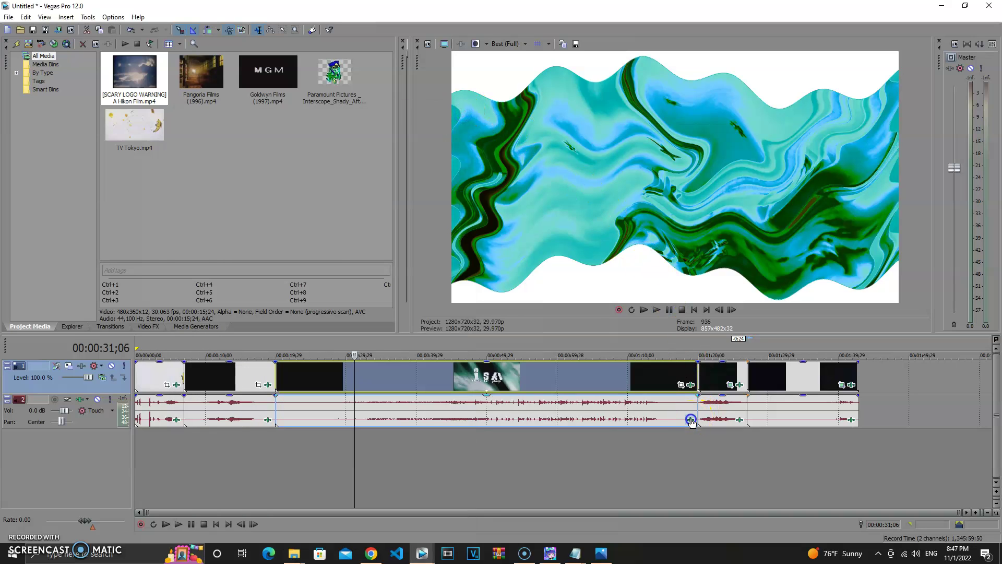
left_click(252, 119)
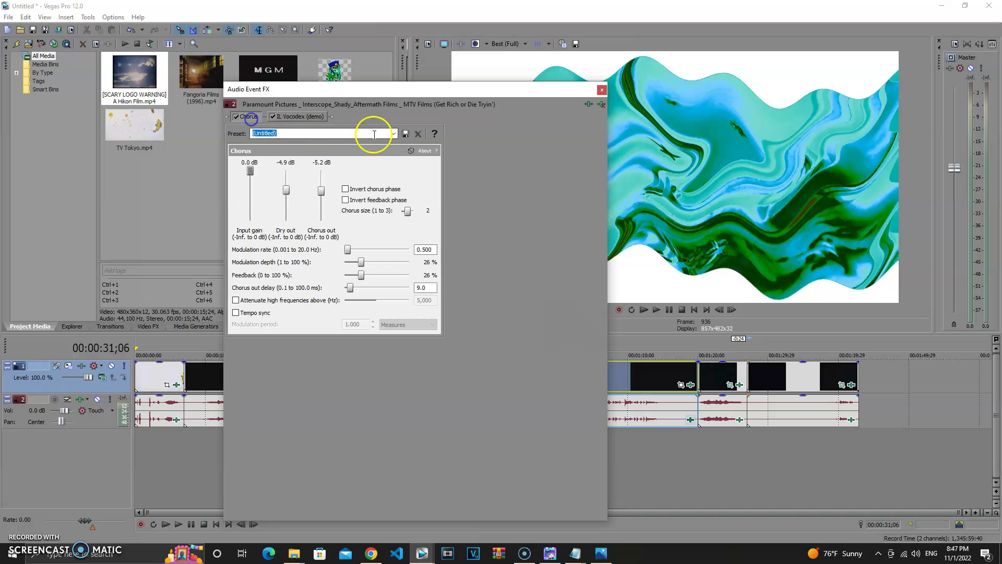
left_click(393, 133)
left_click(298, 177)
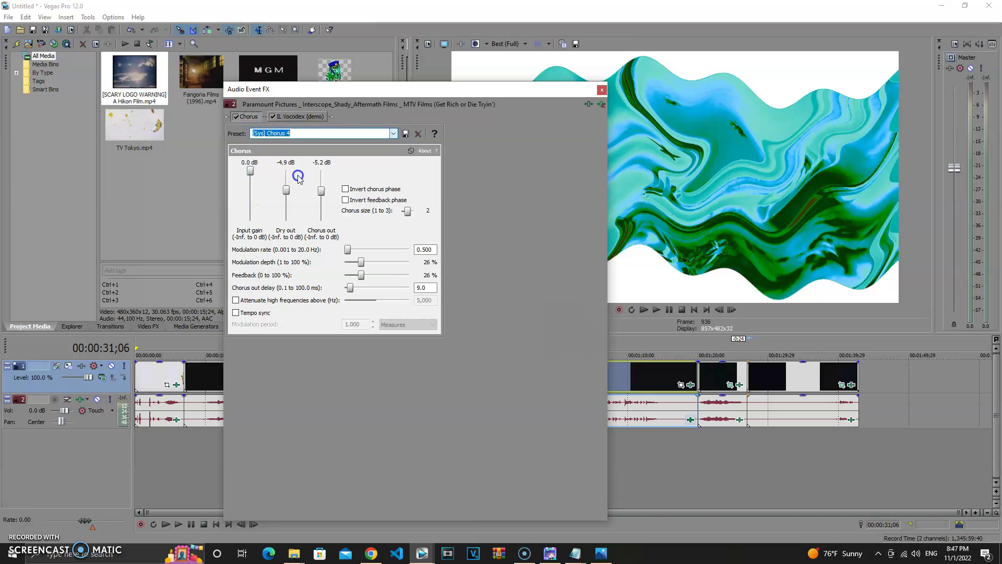
left_click(313, 115)
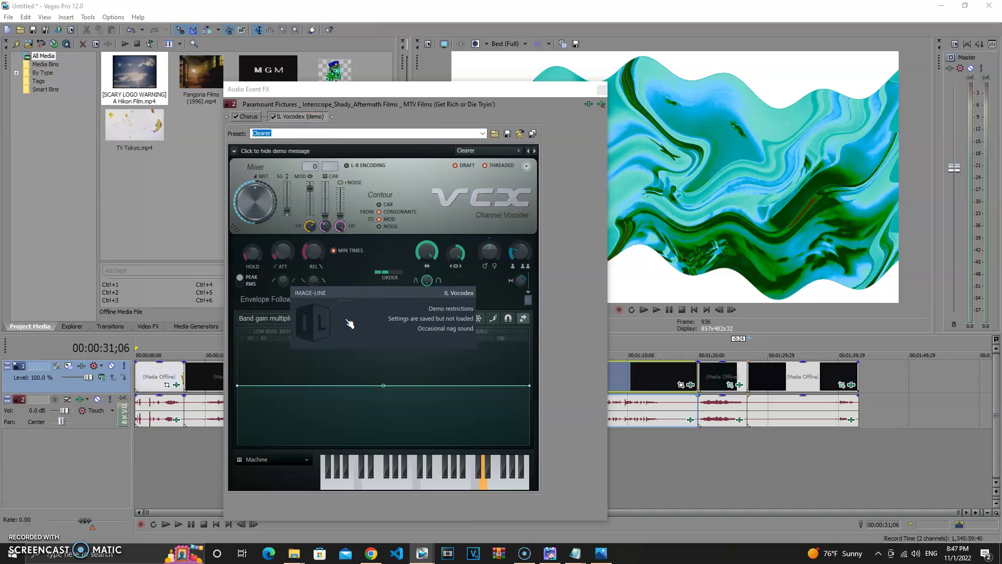
left_click(602, 89)
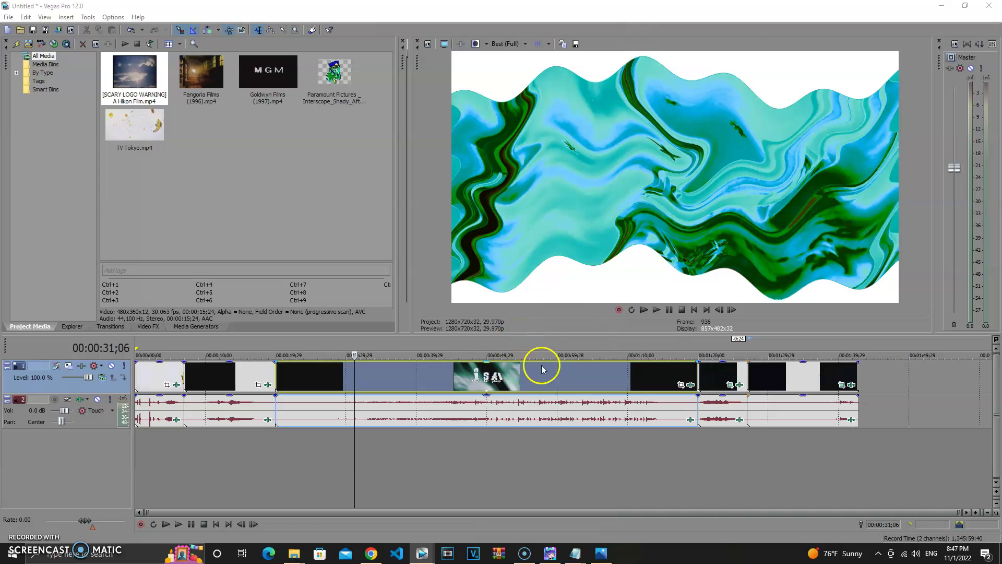
Examine the first Color Curves, Invert, HSL Adjust and second Invert effects of the Fangoria Films (1996) clip.
left_click(709, 374)
left_click(740, 384)
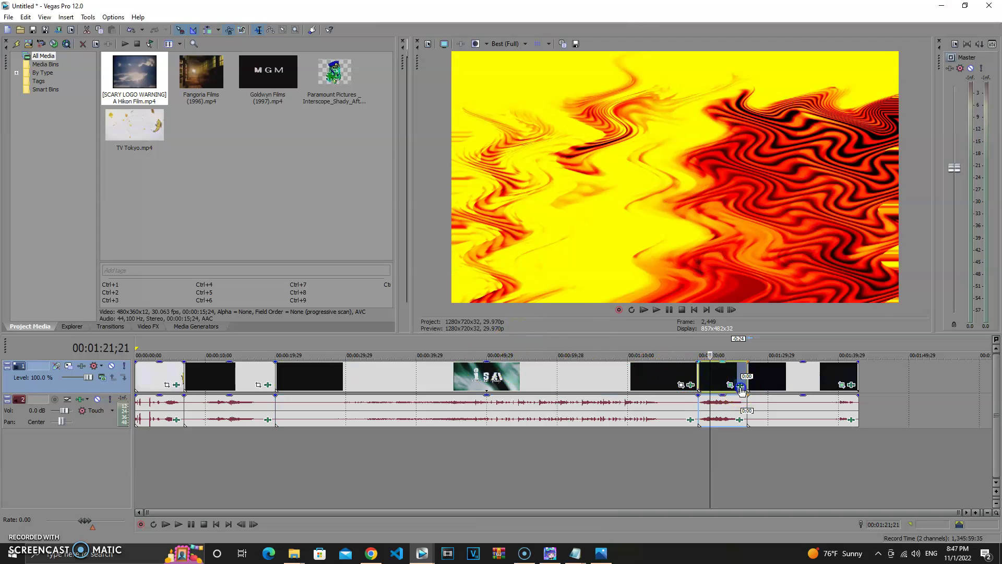
left_click(258, 143)
left_click(293, 143)
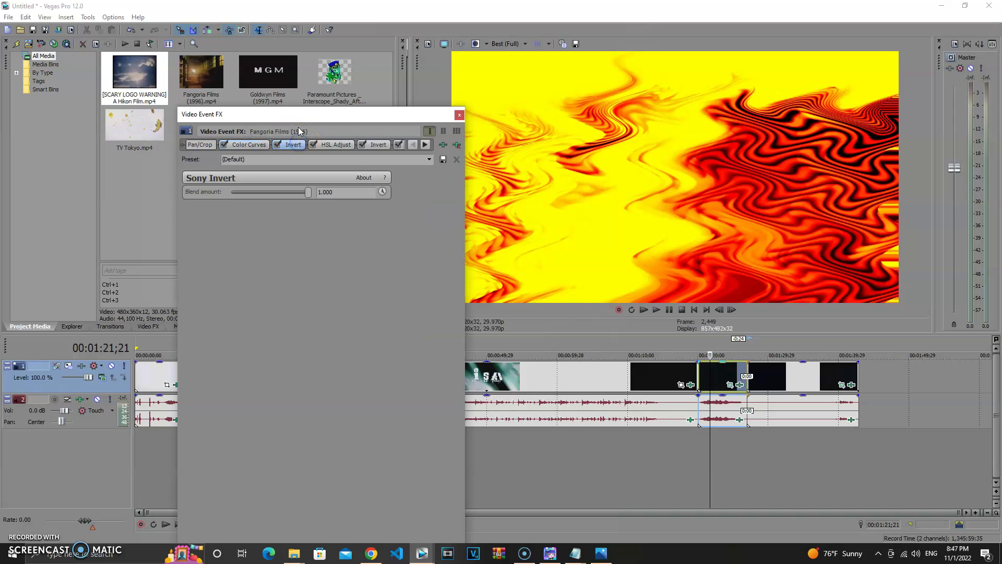
left_click(337, 145)
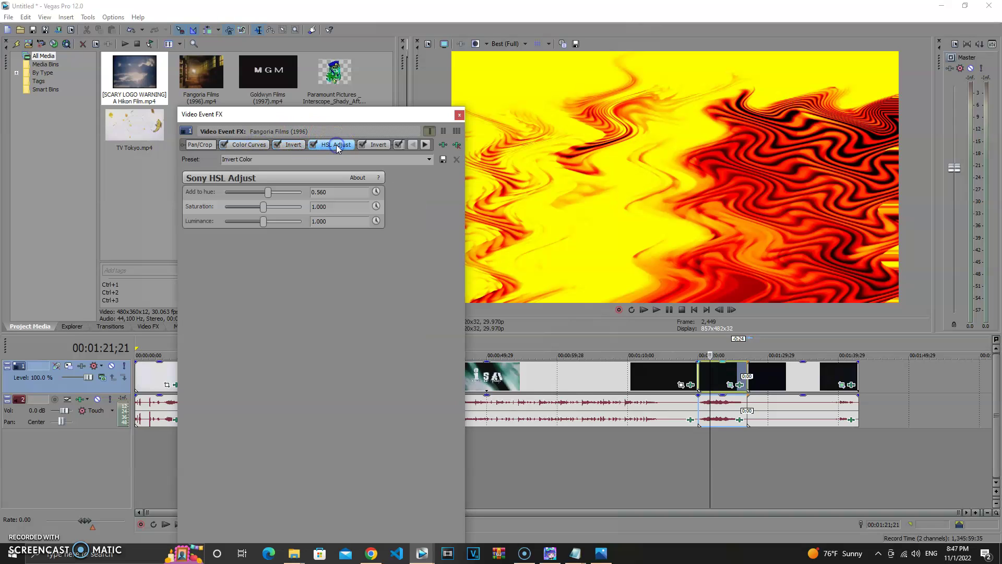
left_click(388, 144)
Review the TV Simulator, Unsharp Mask, Light Rays, Glow and second Color Curves settings of the Fangoria Films (1996) clip.
left_click(425, 145)
left_click(290, 144)
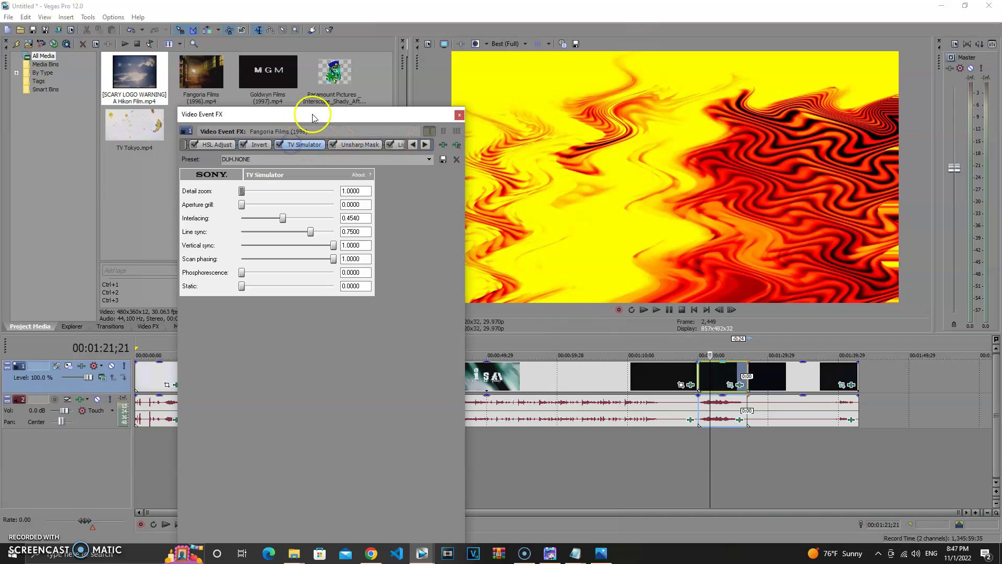
left_click(365, 148)
left_click(425, 145)
left_click(425, 145)
left_click(277, 148)
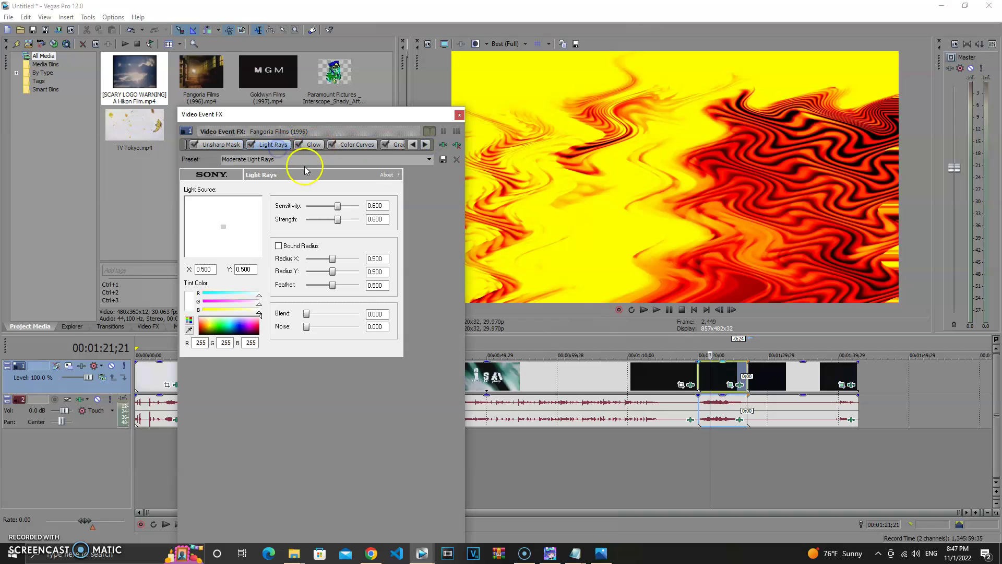
left_click(315, 148)
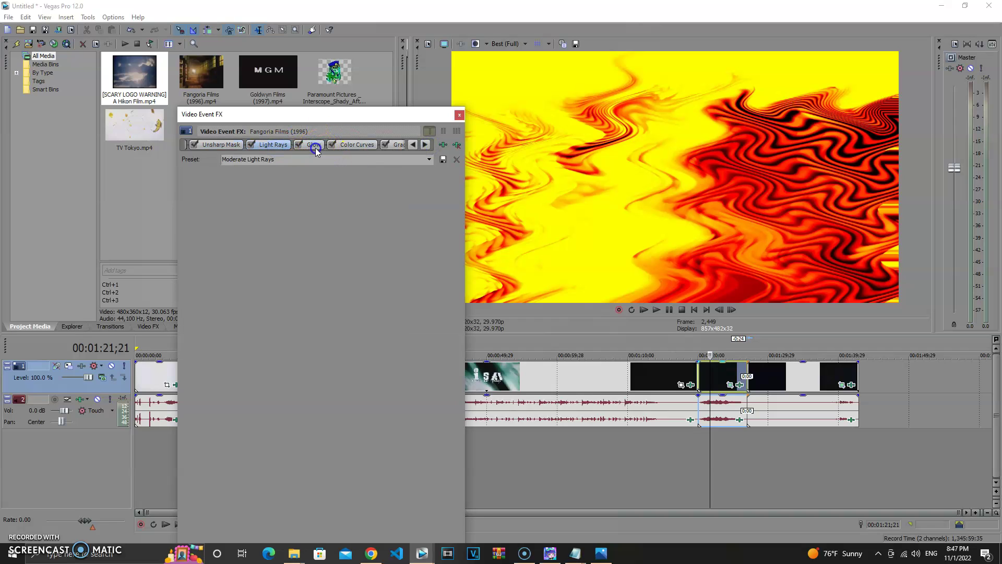
left_click(368, 148)
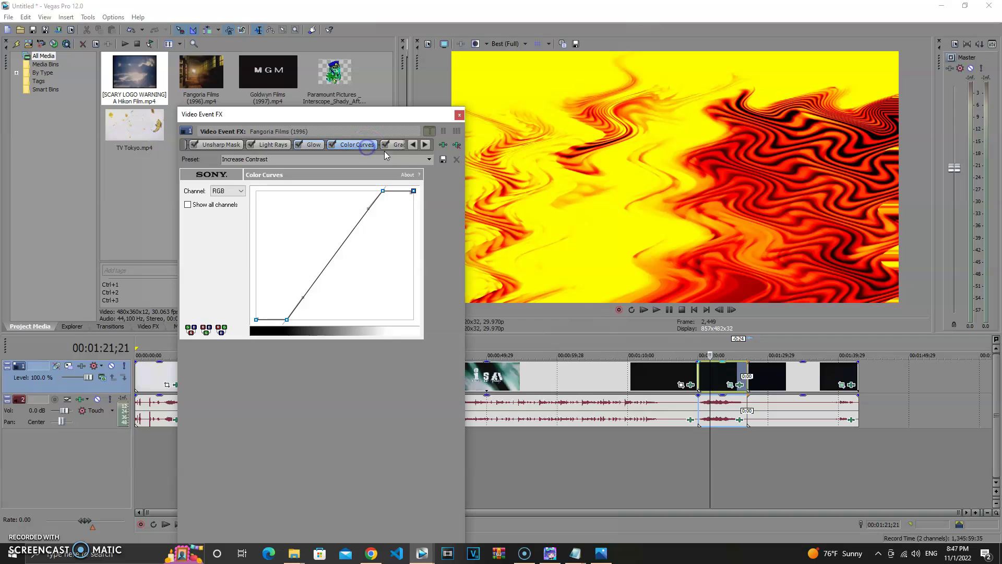
Inspect each color point of the first Gradient Map in the Fangoria Films (1996) clip's video chain.
left_click(425, 145)
left_click(425, 145)
left_click(425, 144)
left_click(285, 148)
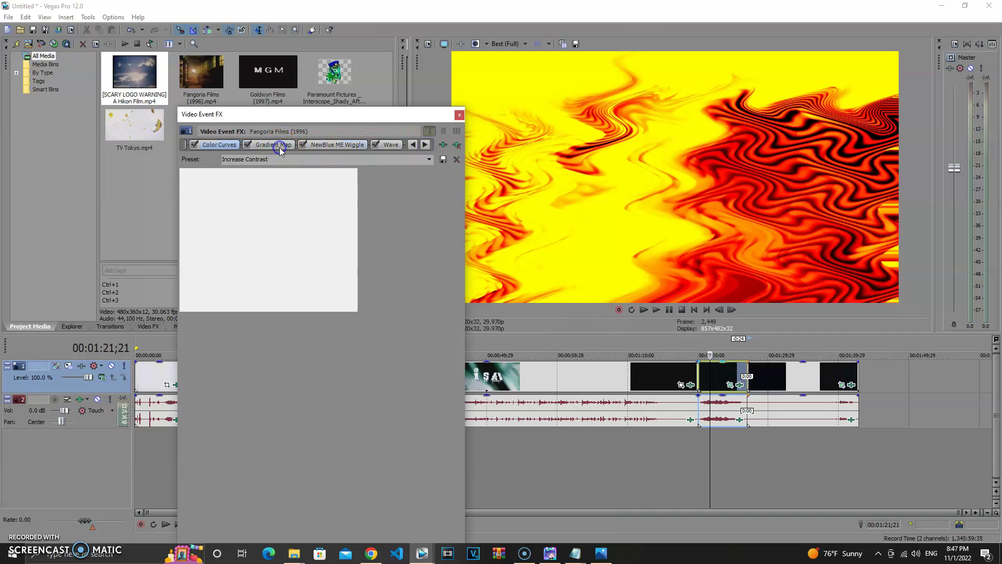
left_click(224, 210)
left_click(223, 210)
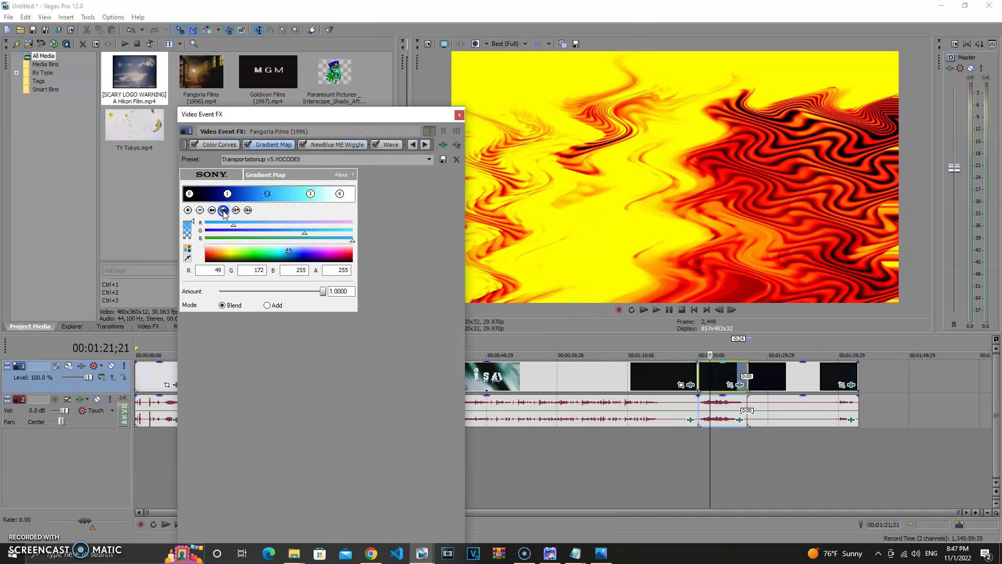
left_click(223, 210)
left_click(224, 210)
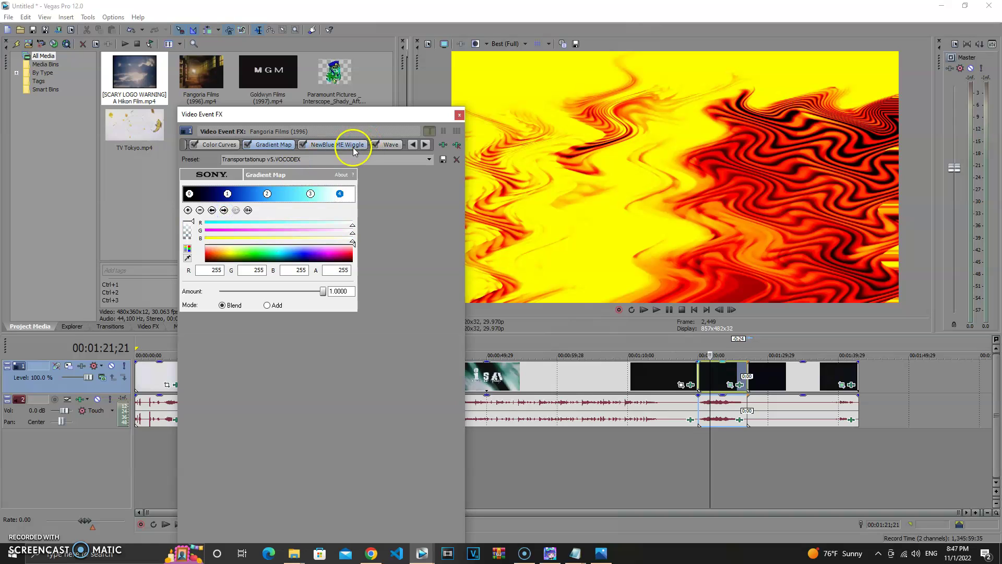
Examine both NewBlue ME Wiggle effects and both Wave effects in the Fangoria Films (1996) clip's video chain.
left_click(354, 149)
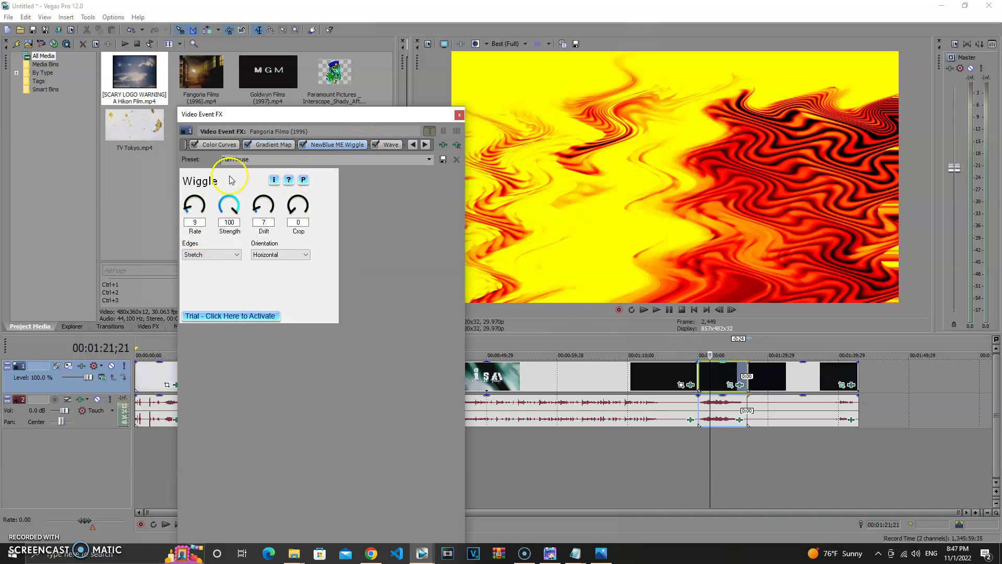
left_click(390, 145)
left_click(426, 145)
left_click(426, 145)
left_click(273, 146)
left_click(318, 147)
Inspect the color points of the second Gradient Map in the Fangoria Films (1996) clip and name its preset Music Effect 4.0.
left_click(364, 146)
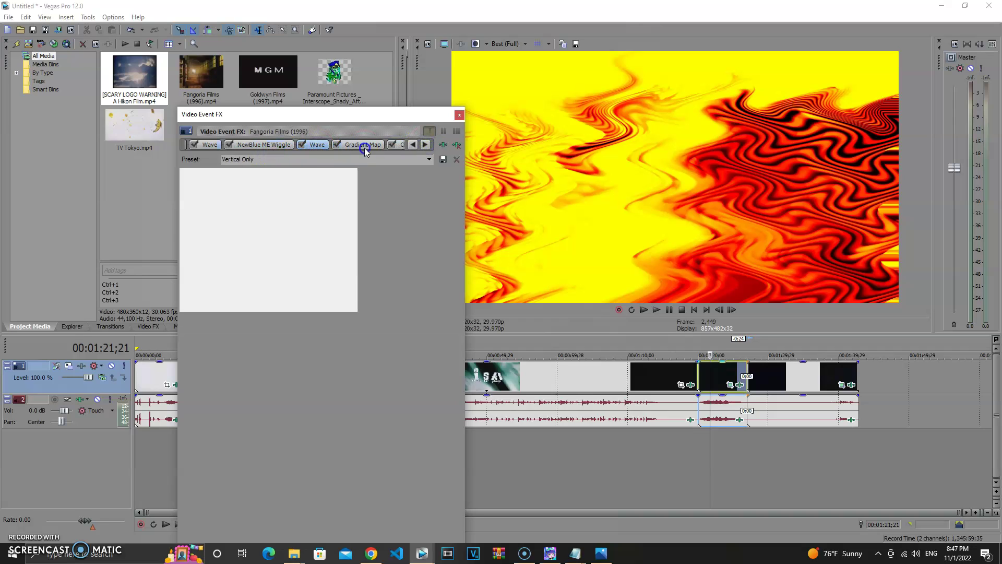
left_click(224, 210)
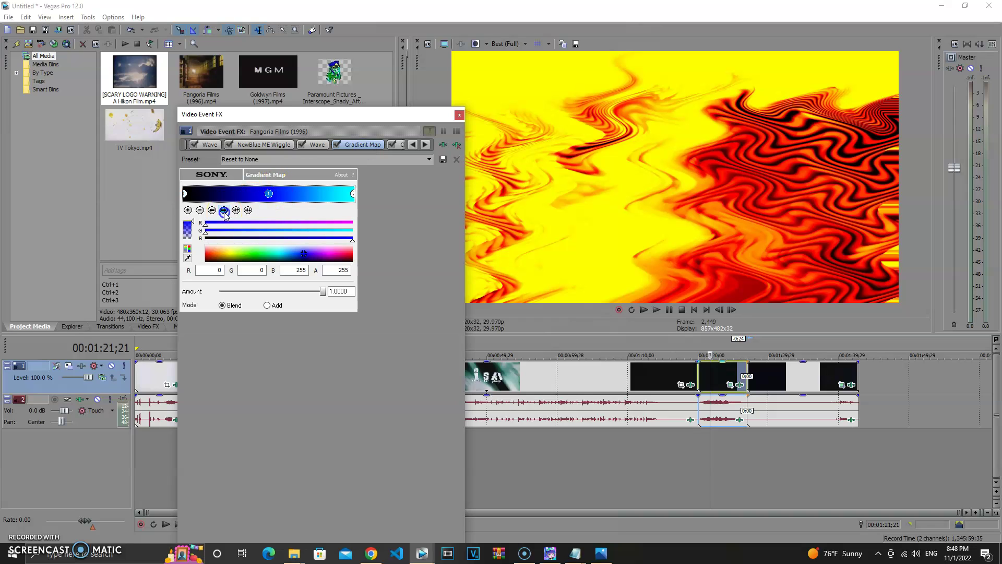
left_click(224, 211)
left_click(292, 161)
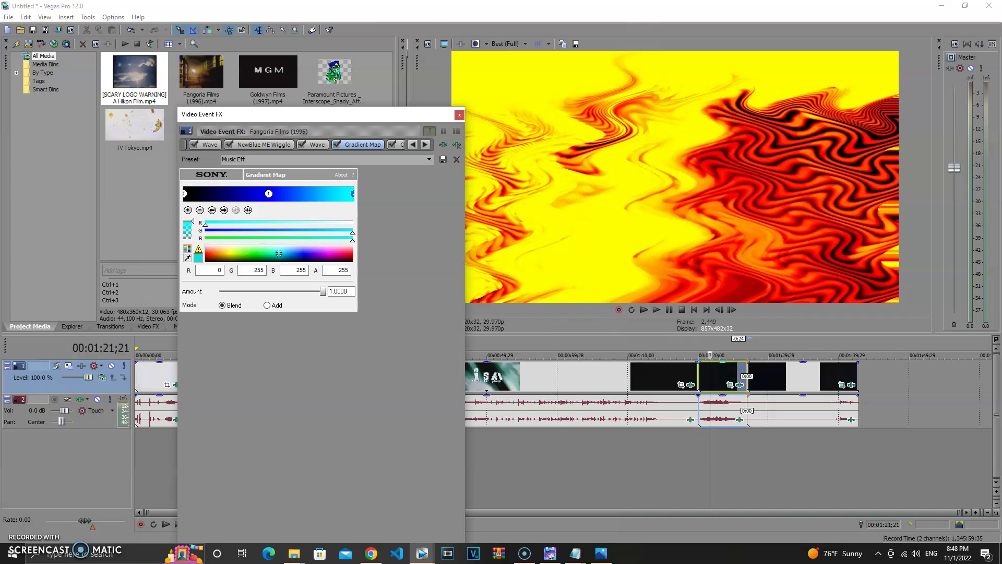
Examine the Channel Blend effect at the end of the Fangoria Films (1996) clip's video chain and close the chain.
left_click(427, 145)
left_click(391, 145)
left_click(425, 148)
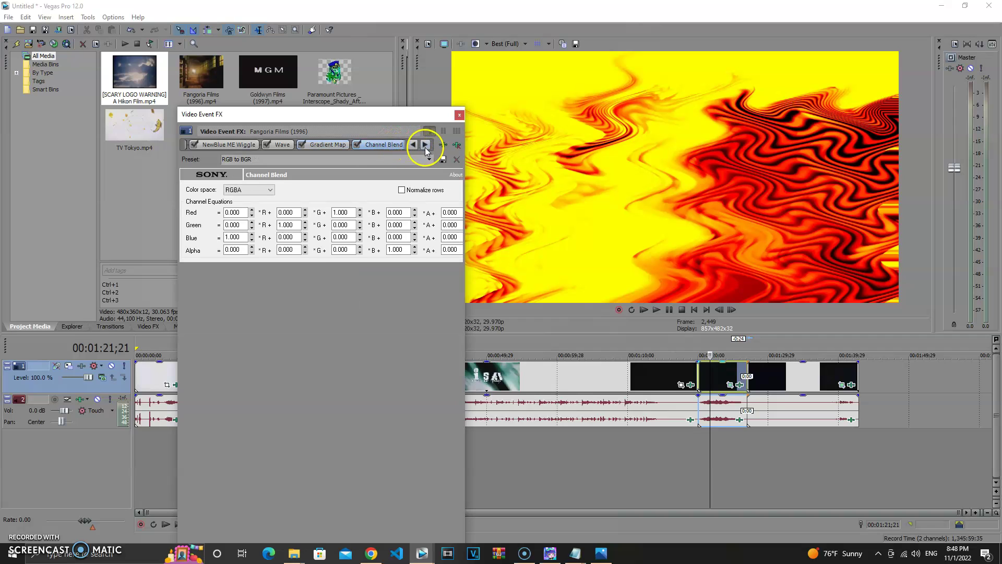
left_click(460, 114)
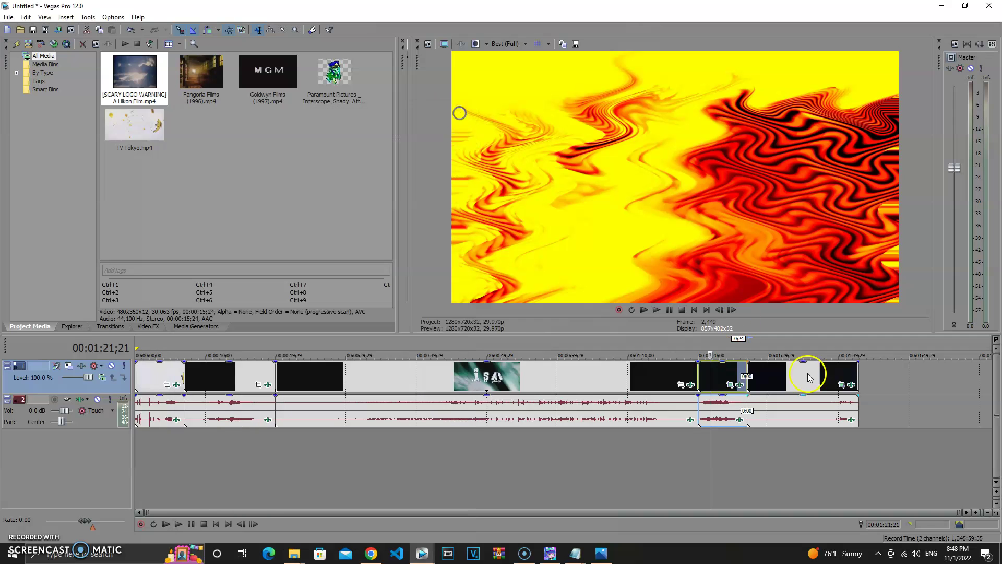
Review the first Chorus with its presets, ExpressFX Delay, Orange Vocoder and ExpressFX Chorus in the Fangoria Films (1996) clip's audio chain.
left_click(740, 420)
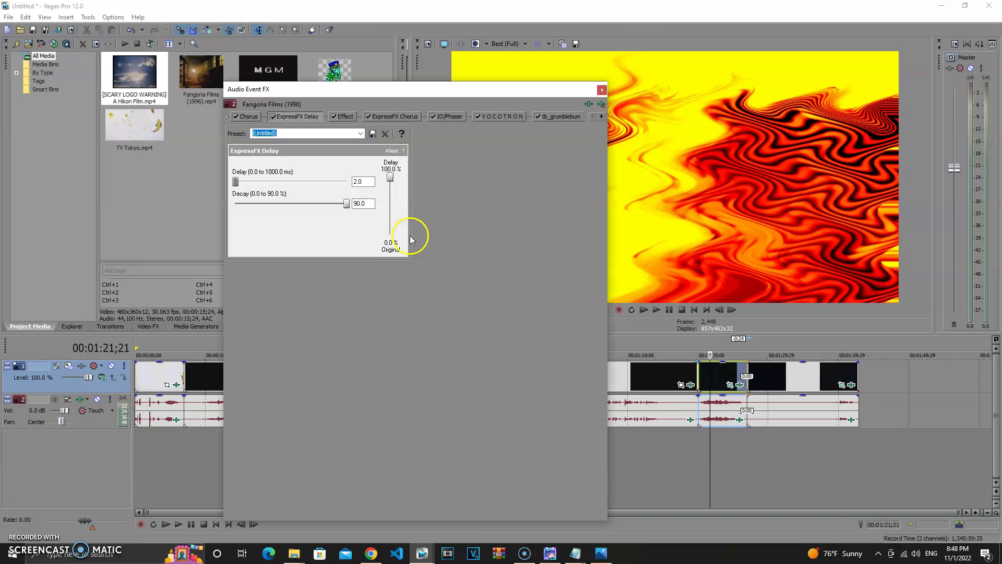
left_click(253, 120)
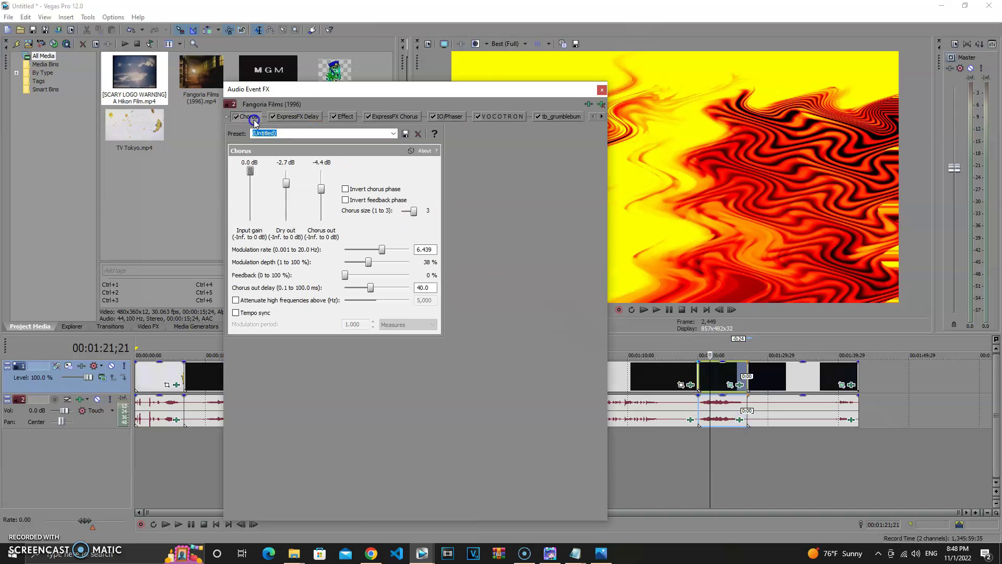
left_click(394, 134)
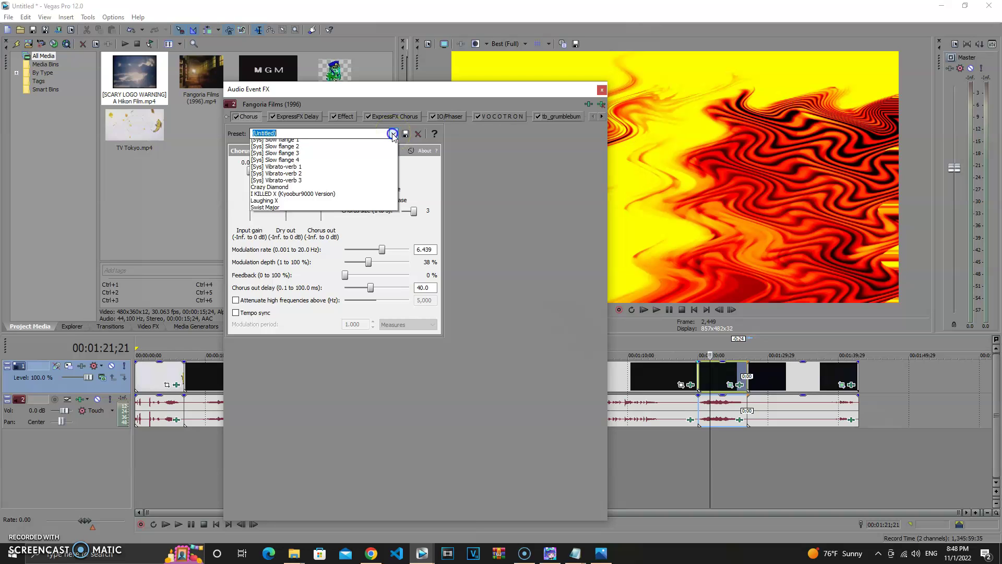
left_click(566, 233)
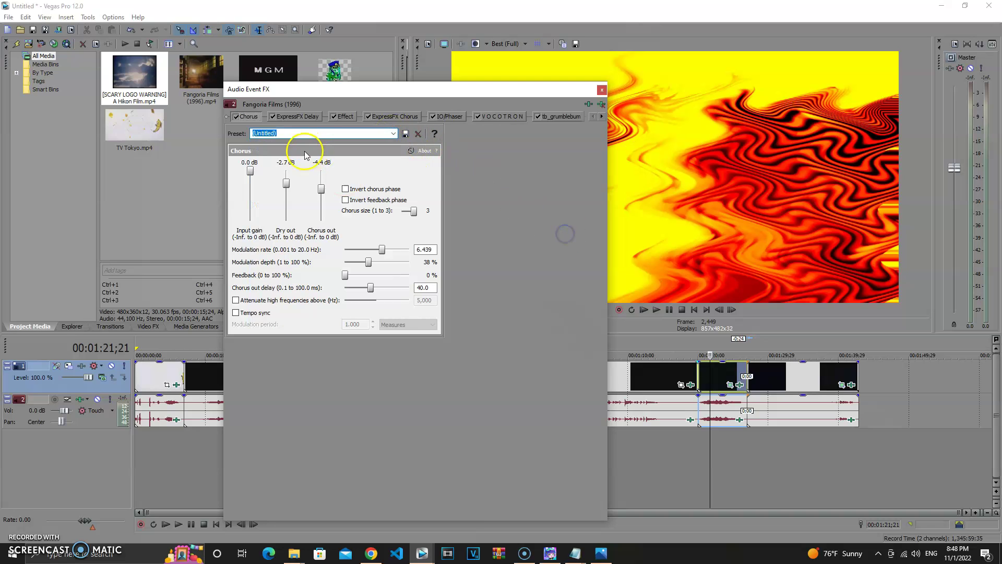
left_click(316, 119)
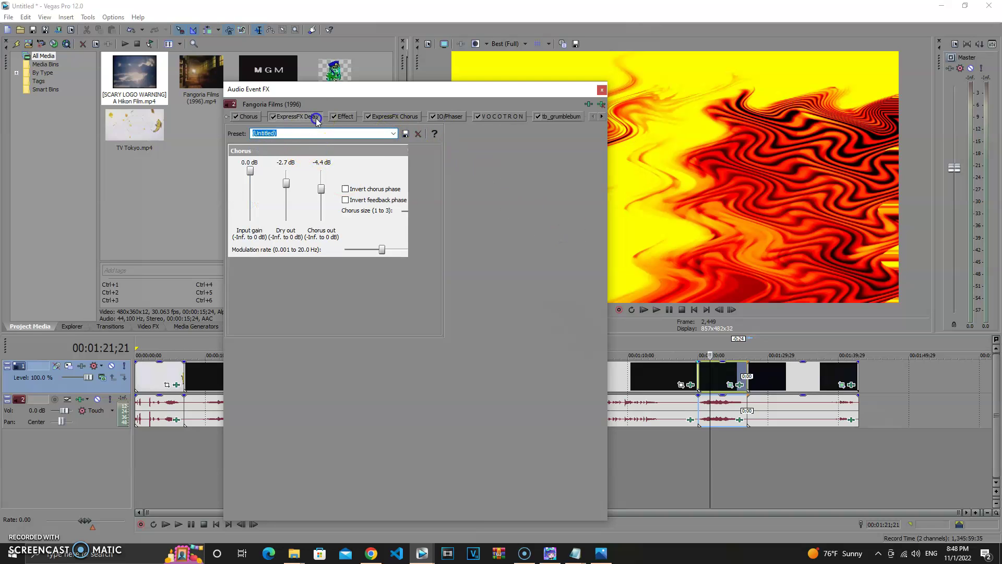
left_click(348, 119)
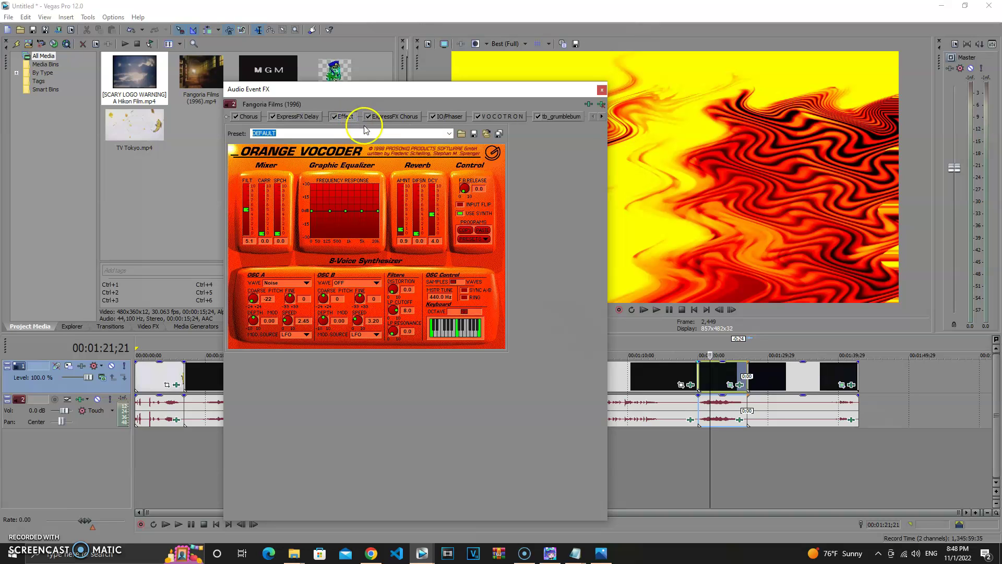
left_click(399, 116)
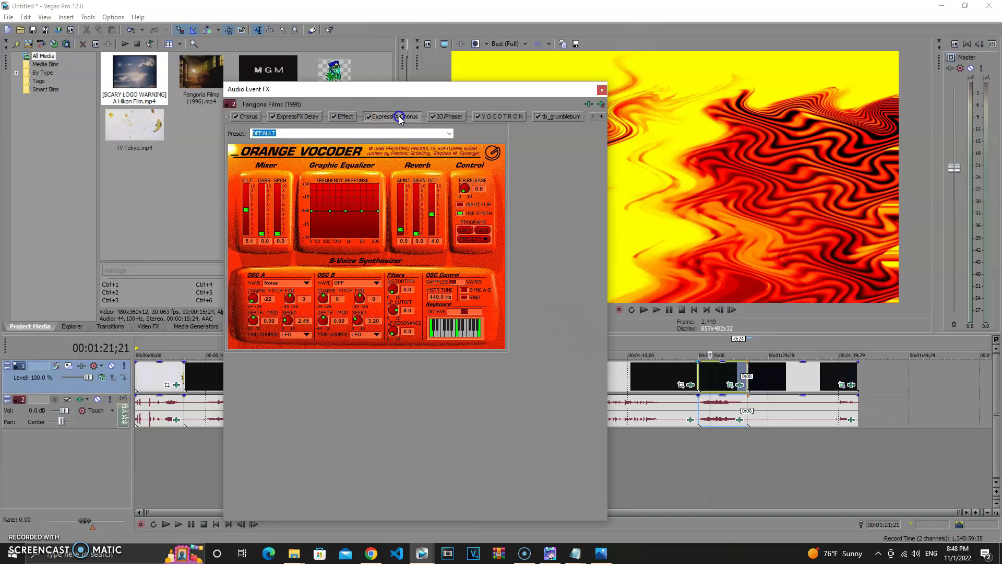
Examine the IO/Phaser, Vocotron with its preset list, and tb_grumblebum effects in the Fangoria Films (1996) clip's audio chain.
left_click(452, 117)
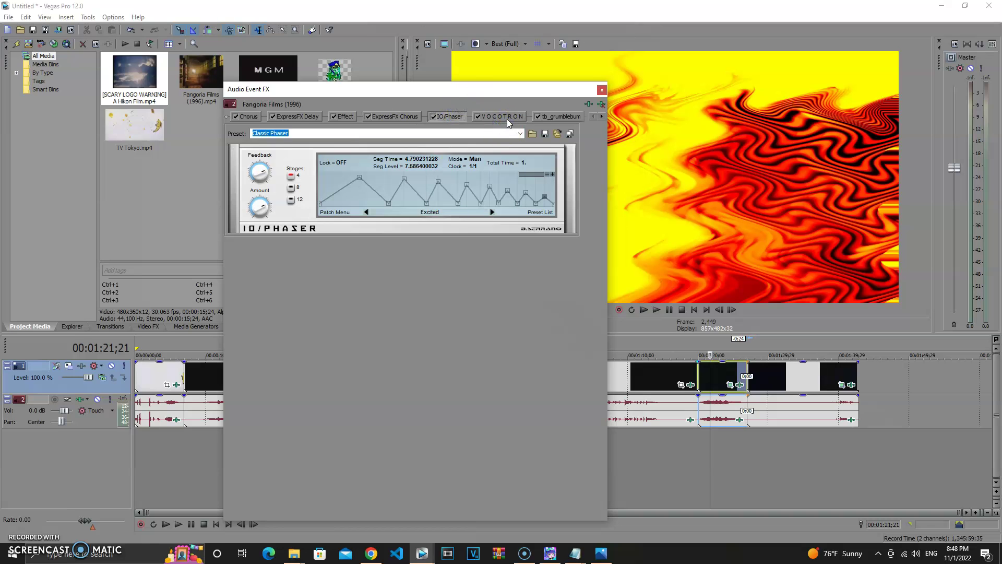
left_click(381, 131)
left_click(499, 117)
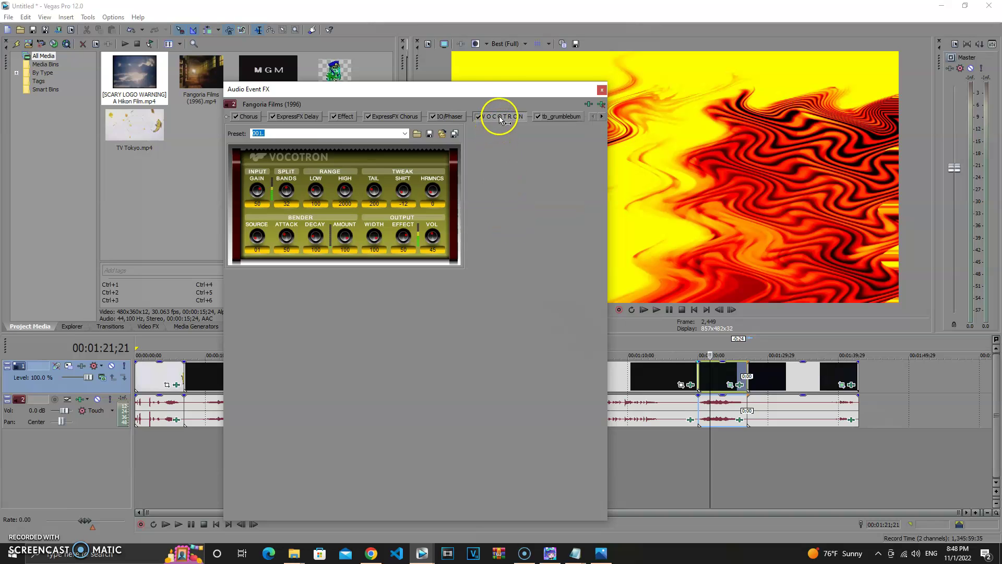
left_click(404, 134)
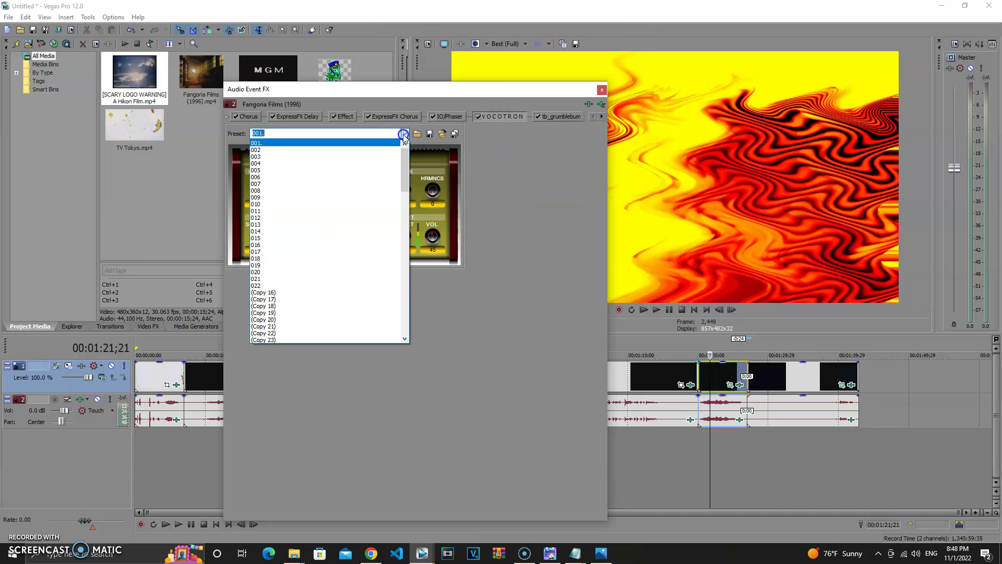
left_click(405, 135)
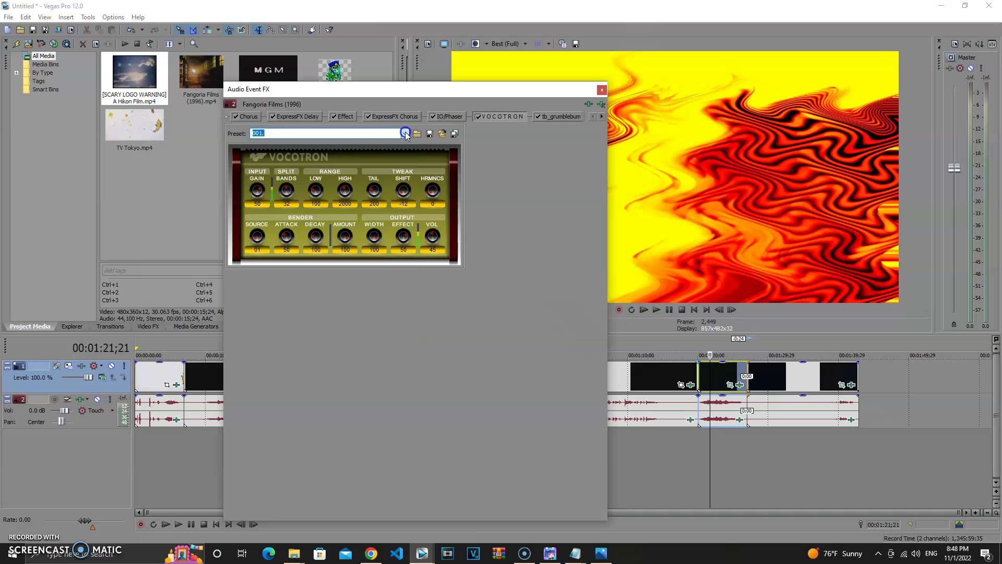
left_click(562, 115)
left_click(565, 117)
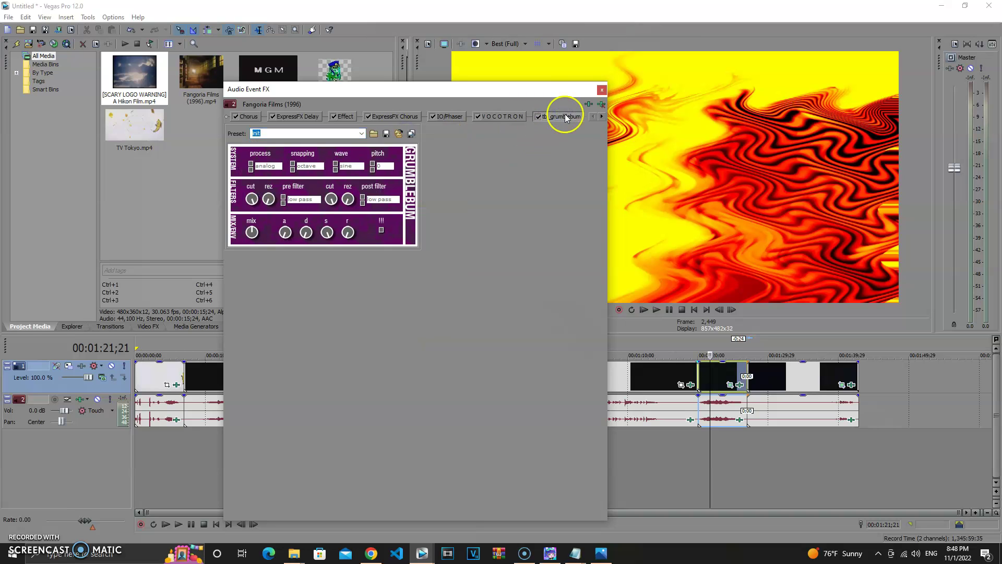
Check the three remaining Chorus effects and the IL Vocodex settings of the Fangoria Films (1996) clip, and close its audio chain.
left_click(601, 116)
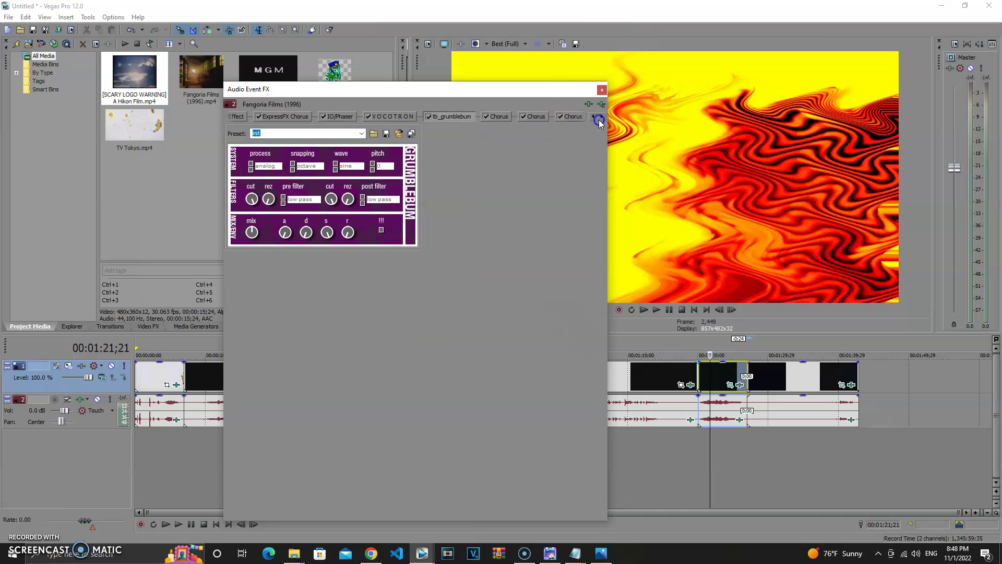
left_click(497, 118)
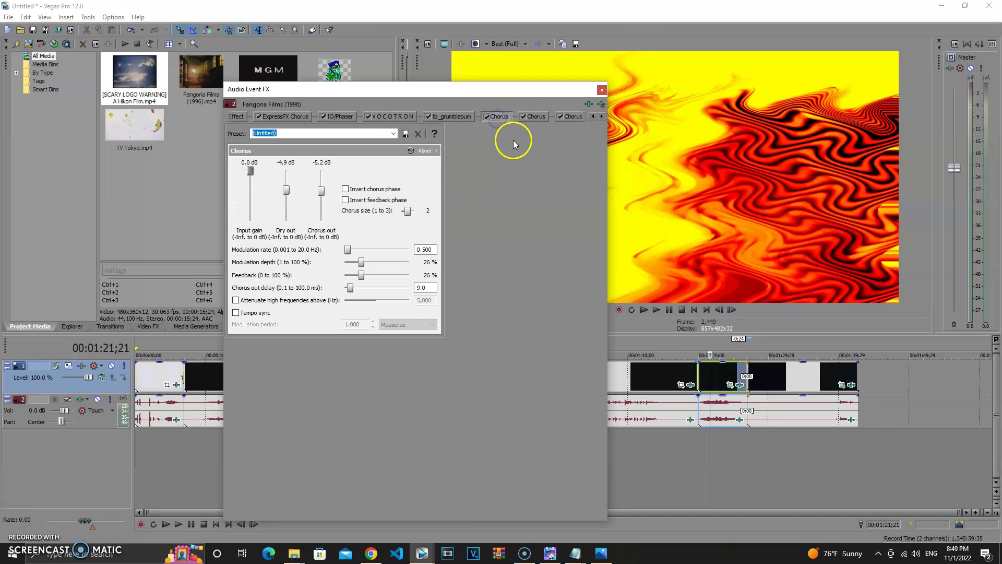
left_click(535, 117)
left_click(574, 117)
left_click(605, 118)
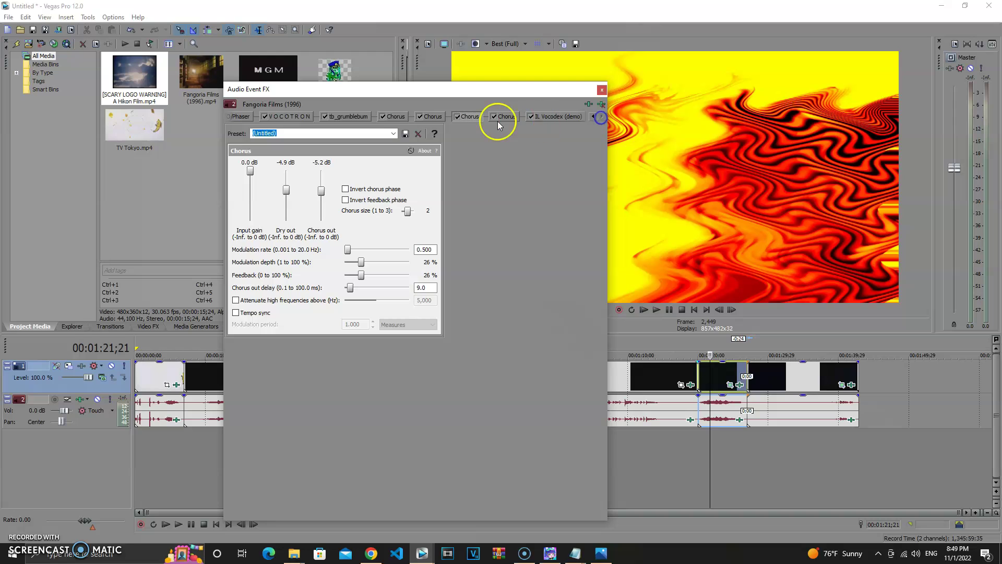
left_click(503, 117)
left_click(550, 116)
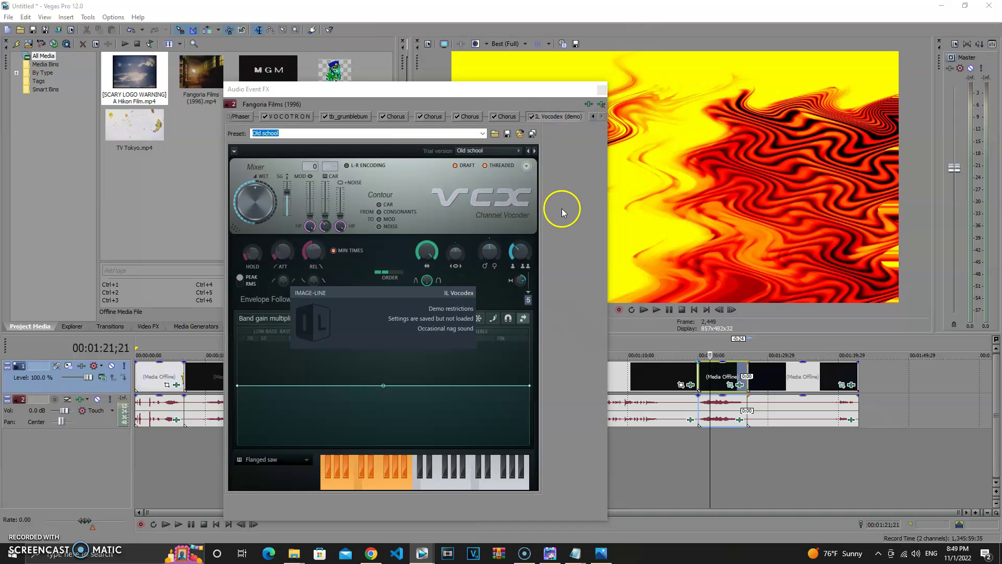
left_click(602, 89)
Open the video effect chain of the A Hikon Film clip and inspect the color points of its Gradient Map.
left_click(755, 375)
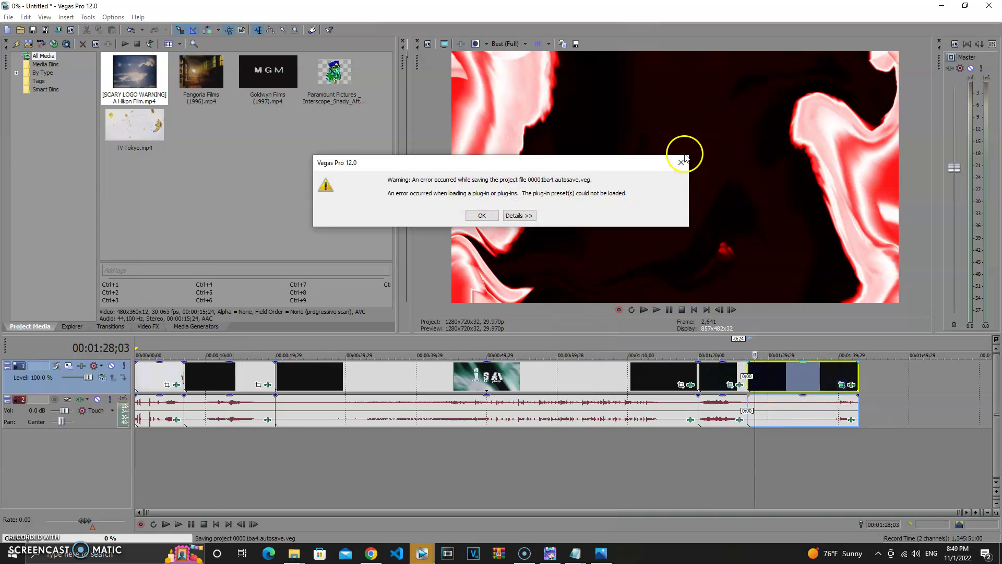
left_click(680, 160)
left_click(851, 385)
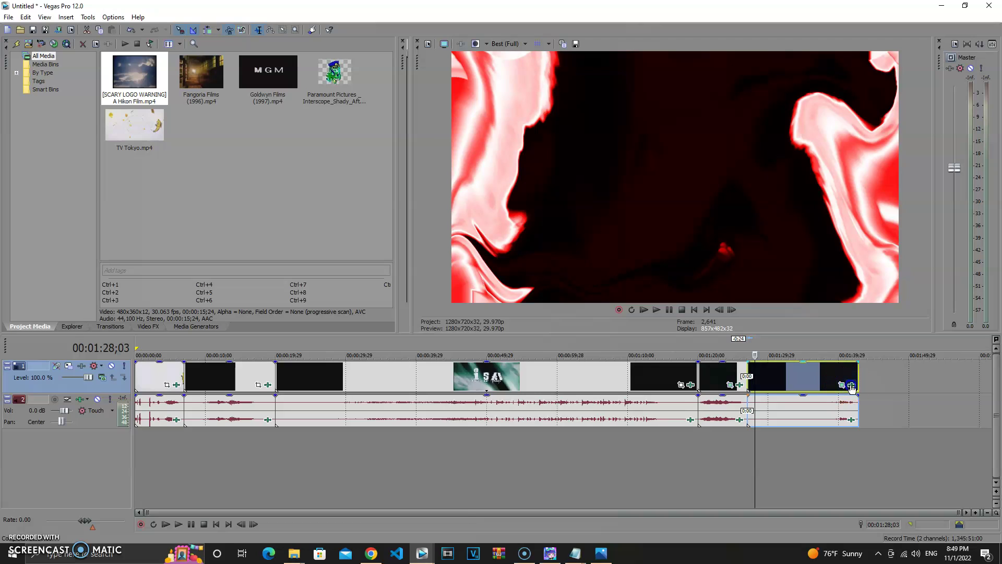
left_click(224, 211)
left_click(225, 210)
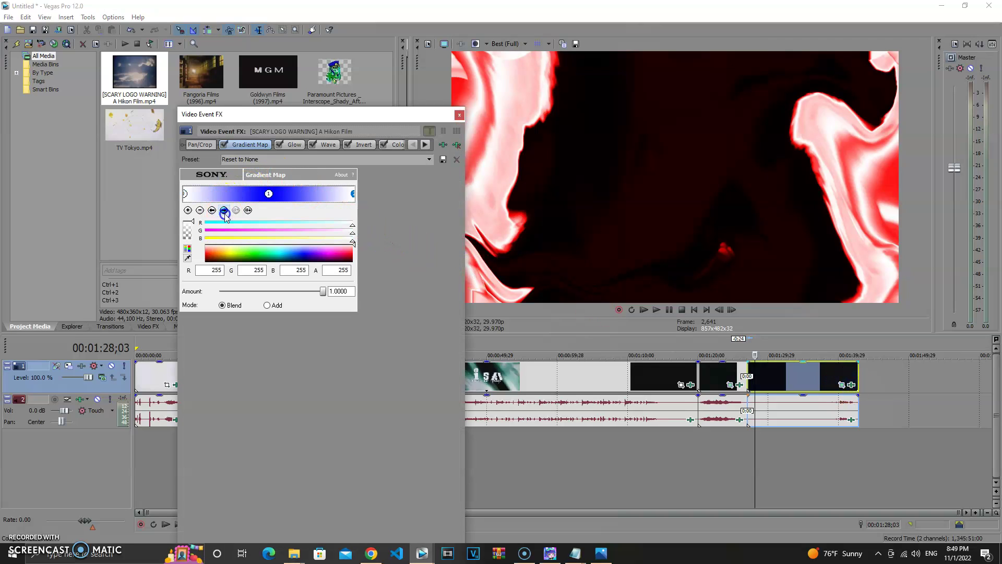
Save the Gradient Map settings of the A Hikon Film clip as a preset named Electric Sounds.
left_click(284, 157)
type("E")
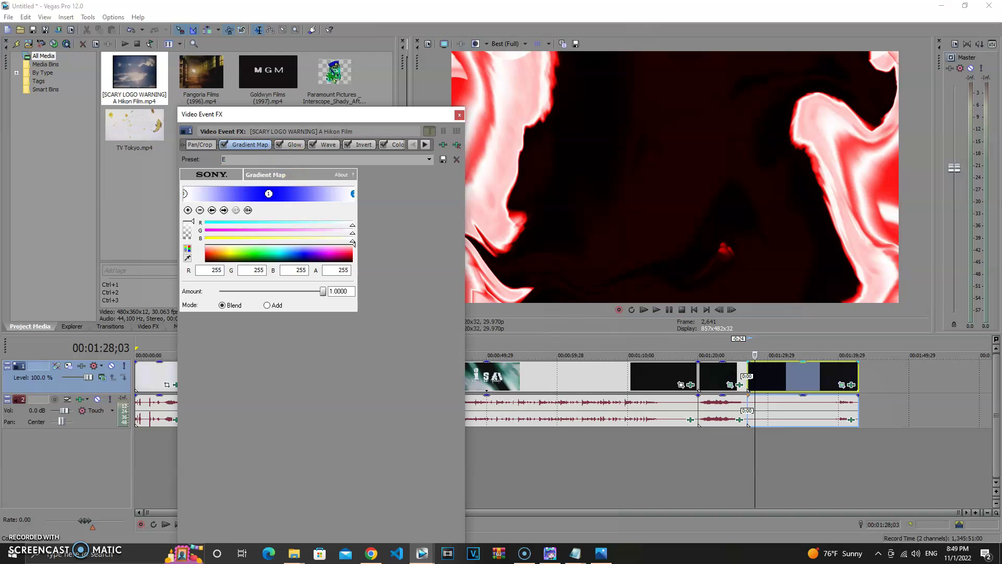
left_click(429, 159)
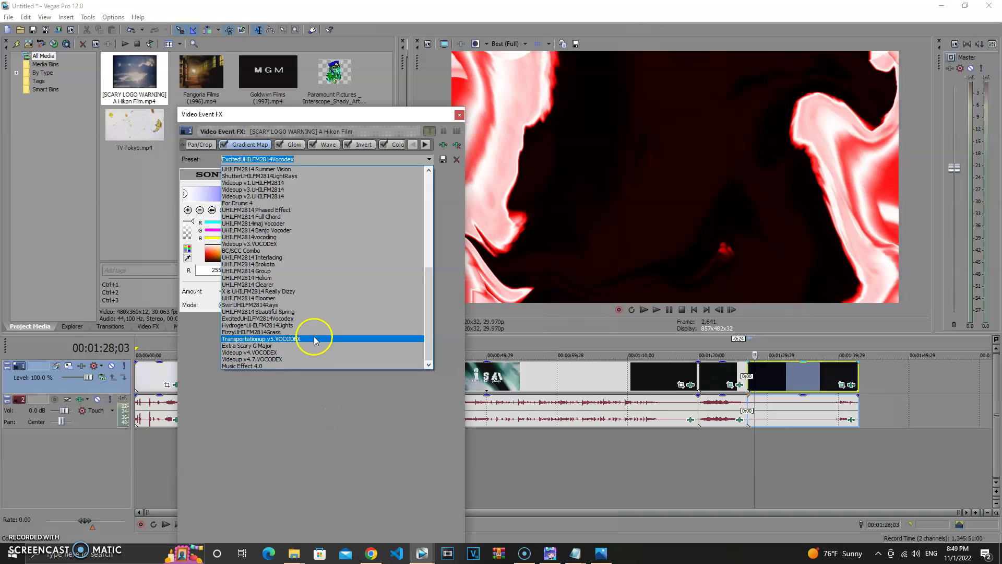
left_click(301, 414)
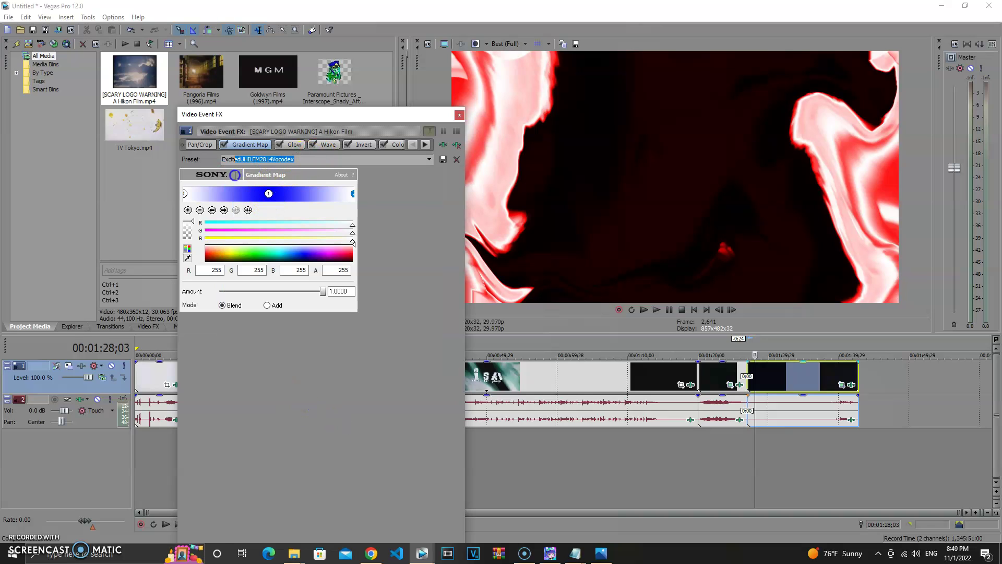
left_click(227, 177)
type("kl")
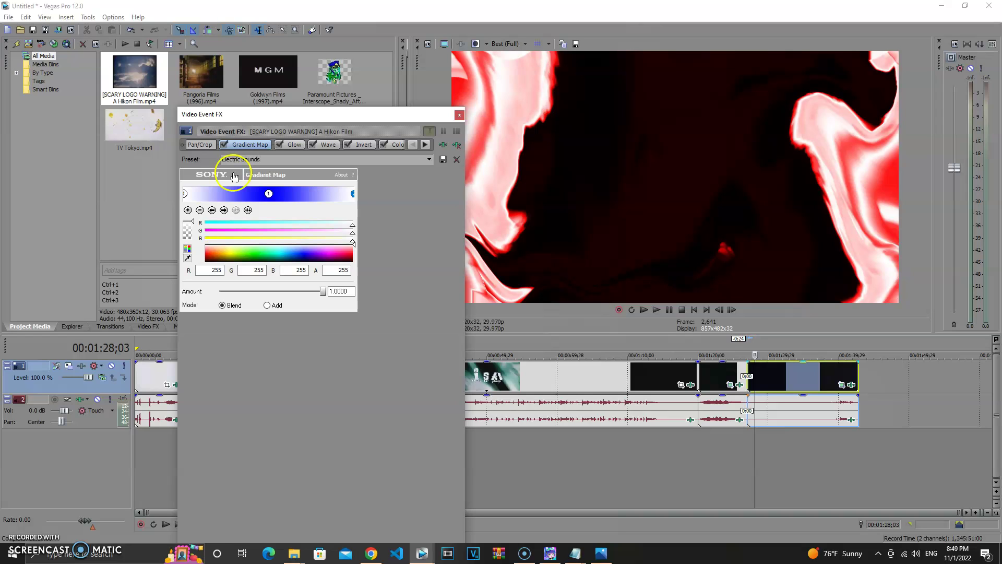
left_click(443, 159)
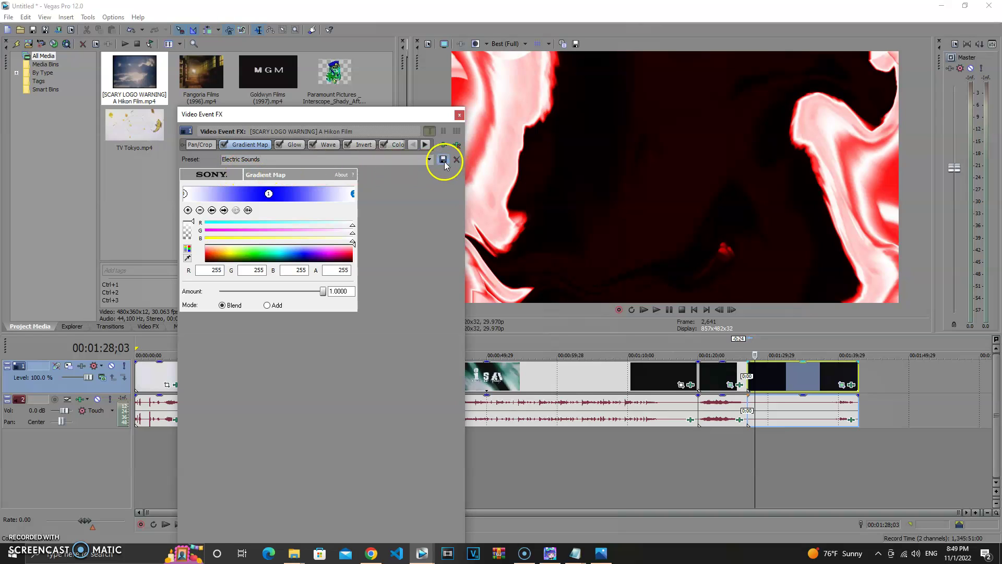
Examine the Glow, Wave, first Invert and Color Corrector (Secondary) settings of the A Hikon Film clip.
left_click(302, 146)
left_click(338, 146)
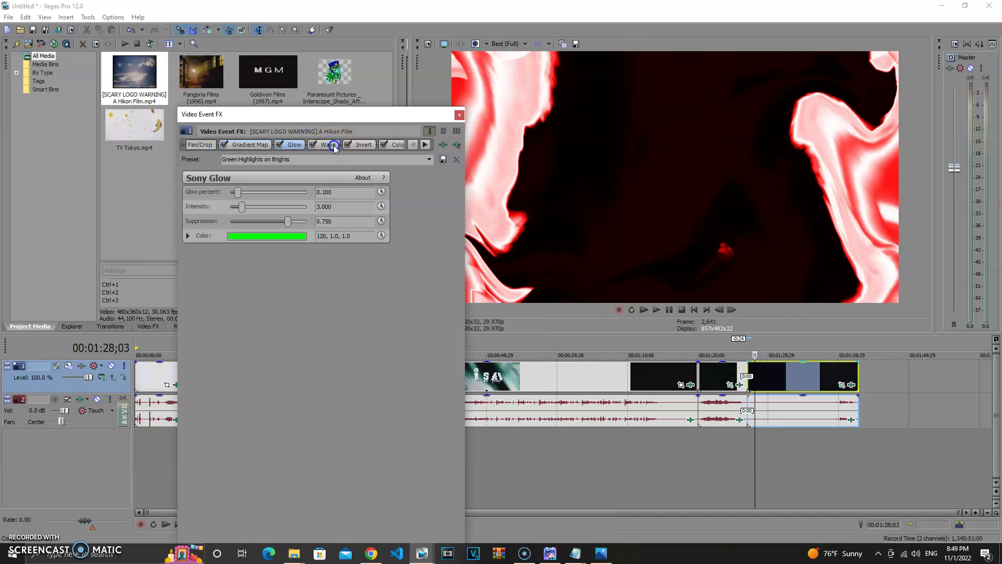
left_click(358, 145)
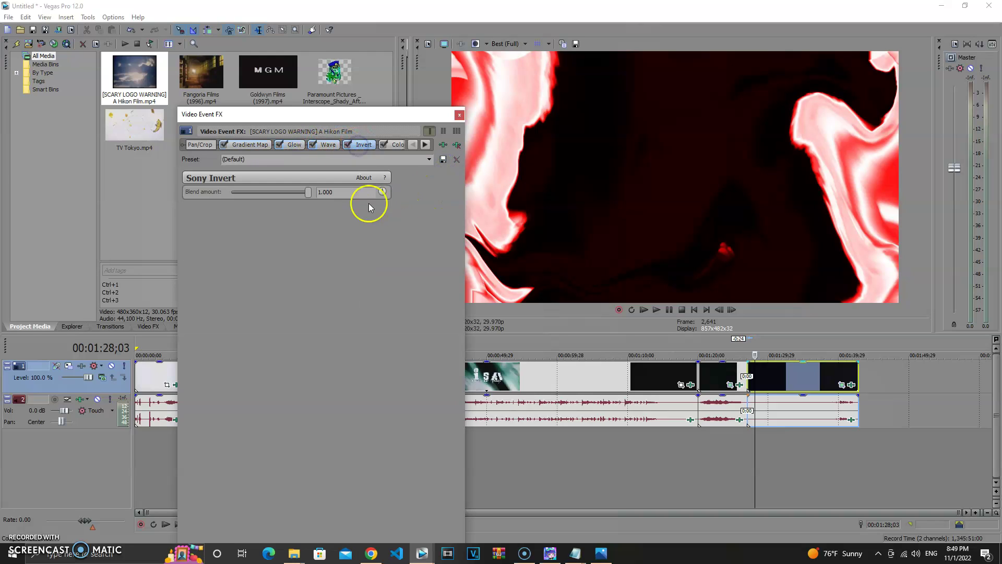
left_click(399, 145)
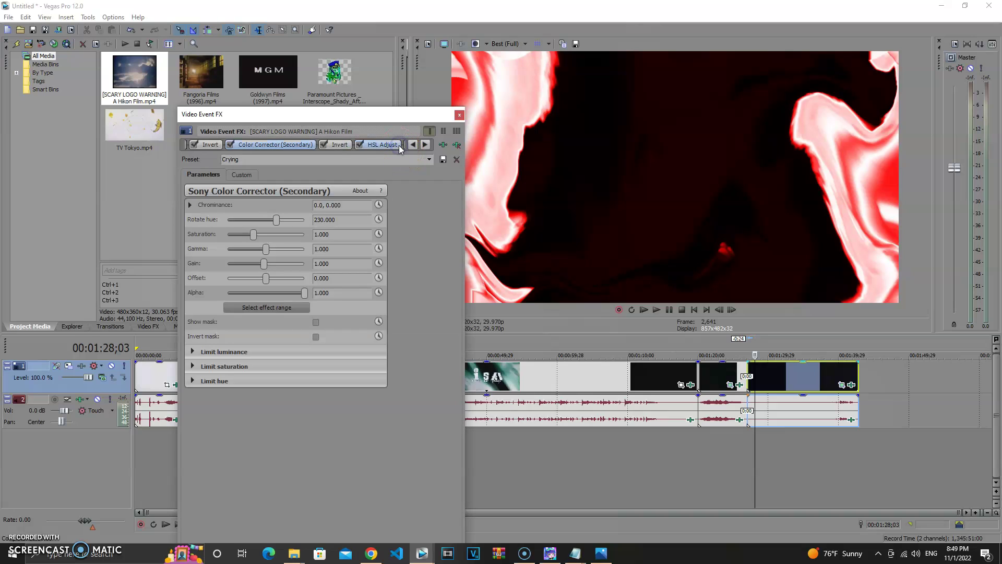
Review the second Invert, HSL Adjust and NewBlue LE Light Rays effects in the A Hikon Film clip's video chain.
left_click(340, 146)
left_click(369, 146)
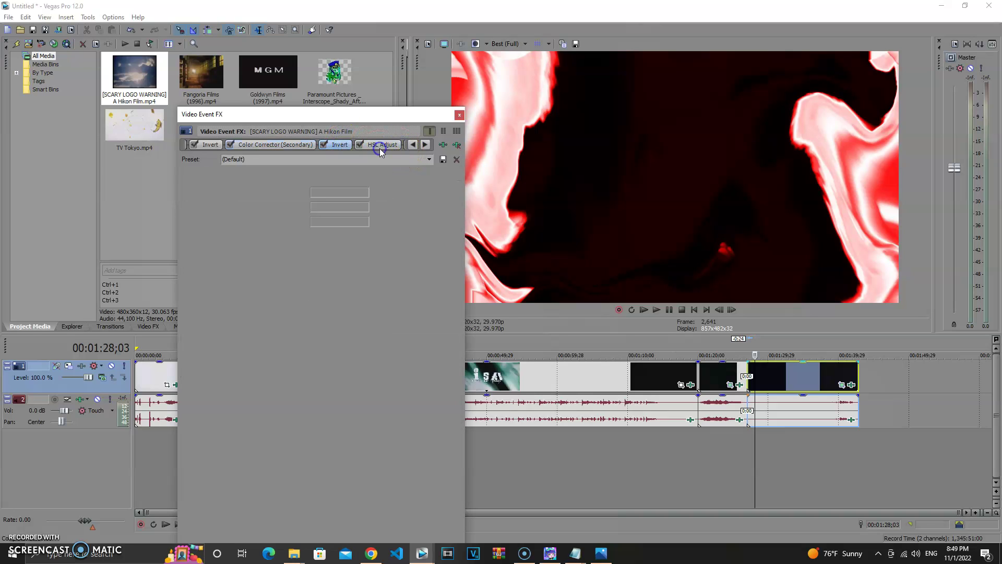
left_click(425, 145)
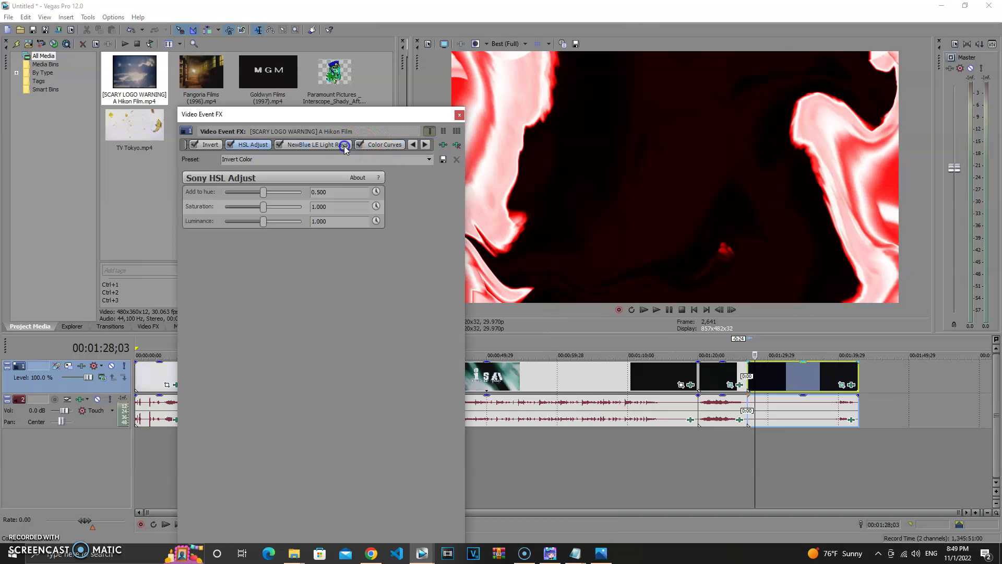
left_click(343, 145)
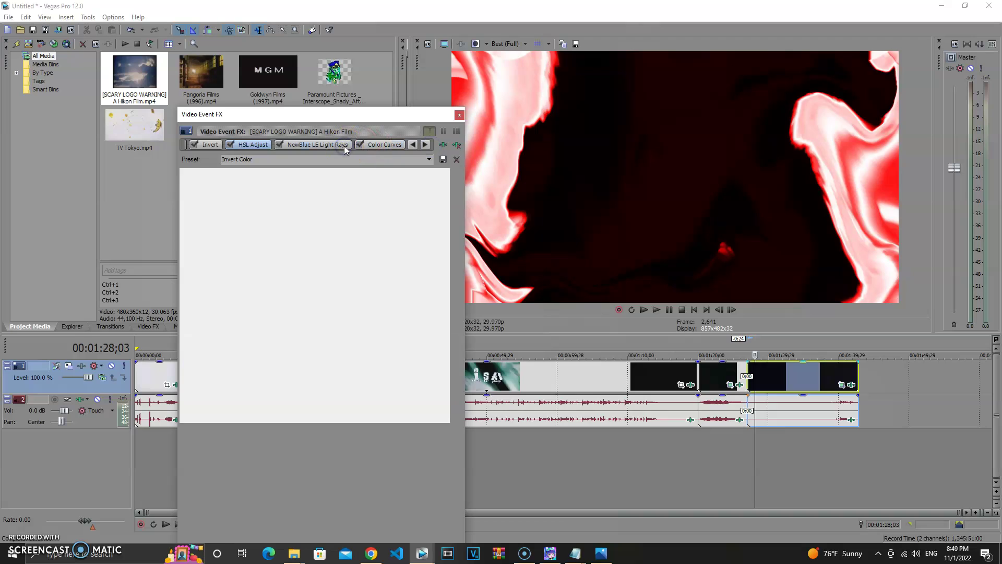
Examine the Color Curves, TV Simulator and following consecutive NewBlue ME Wiggle settings in the A Hikon Film clip's video chain.
left_click(392, 146)
left_click(425, 145)
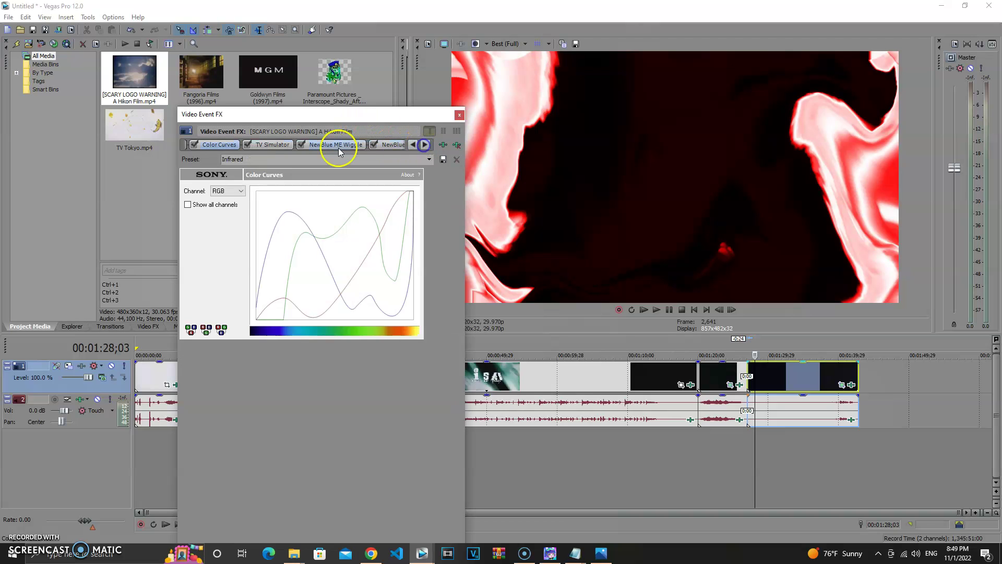
left_click(285, 148)
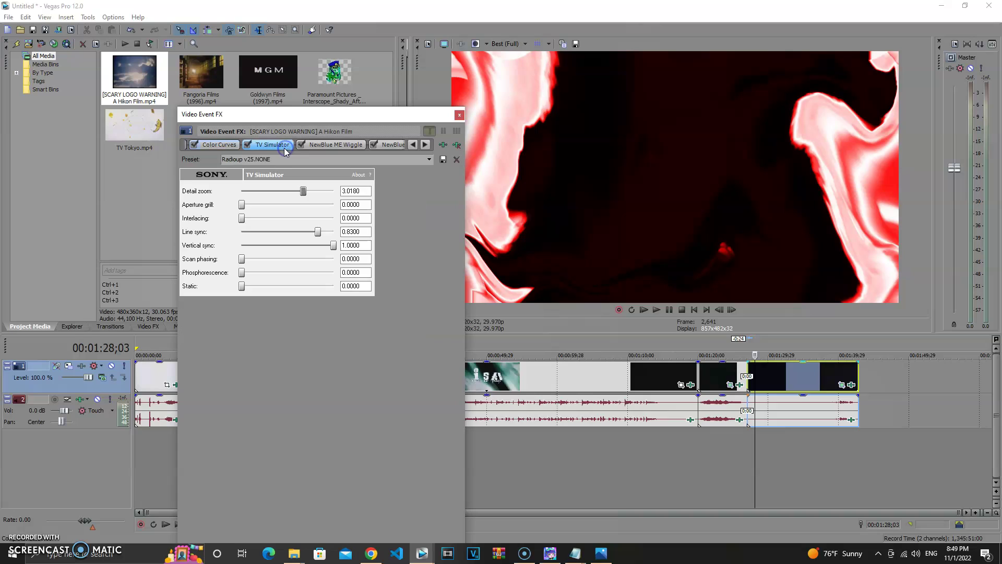
left_click(330, 149)
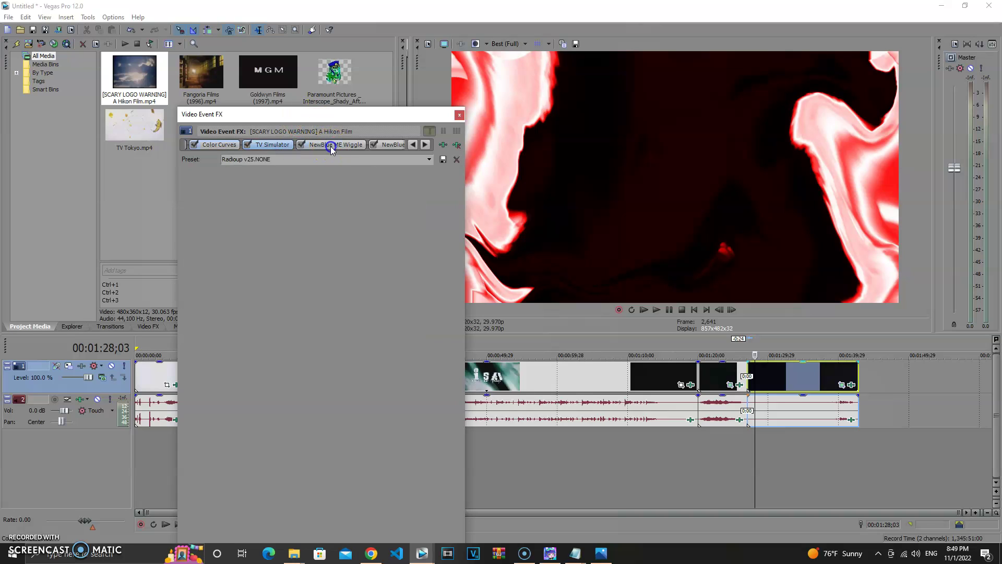
left_click(386, 146)
left_click(425, 145)
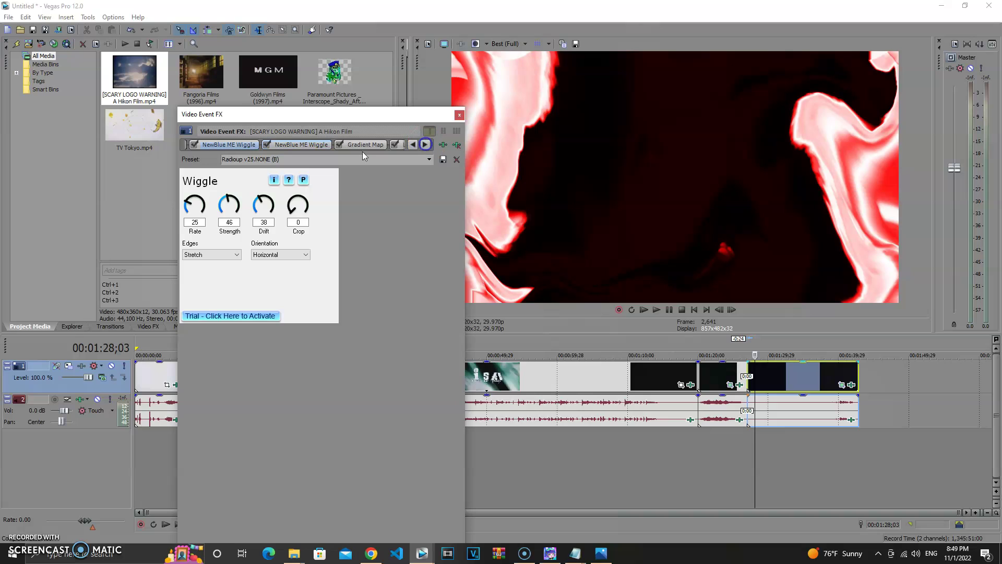
left_click(301, 144)
Inspect the color points of the Gradient Map that follows the consecutive Wiggle effects in the A Hikon Film clip's video chain.
left_click(364, 145)
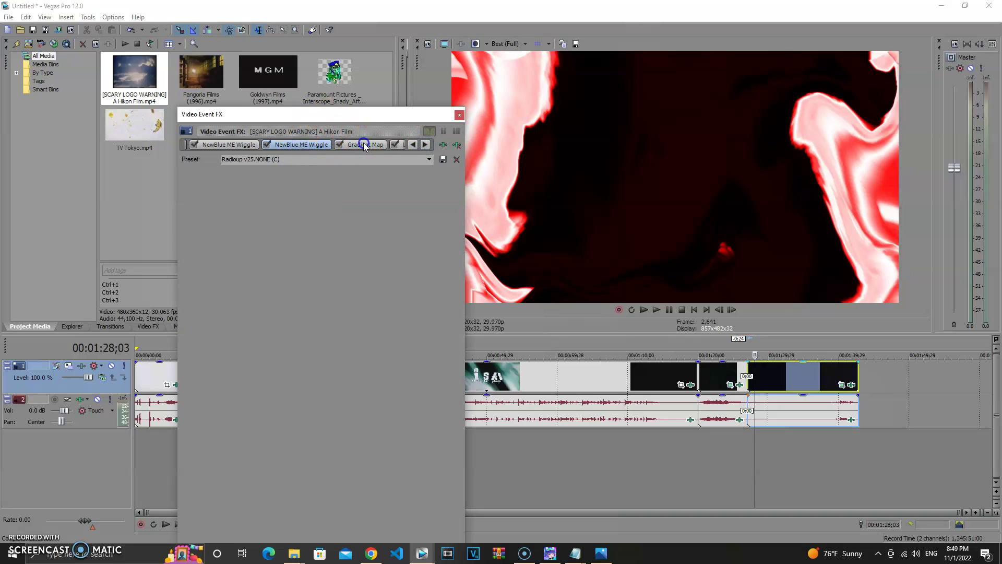
left_click(224, 210)
left_click(224, 210)
Review the Light Rays, Fun House Wiggle and Horizontal Only Wave settings in the A Hikon Film clip's video chain.
left_click(424, 146)
left_click(286, 146)
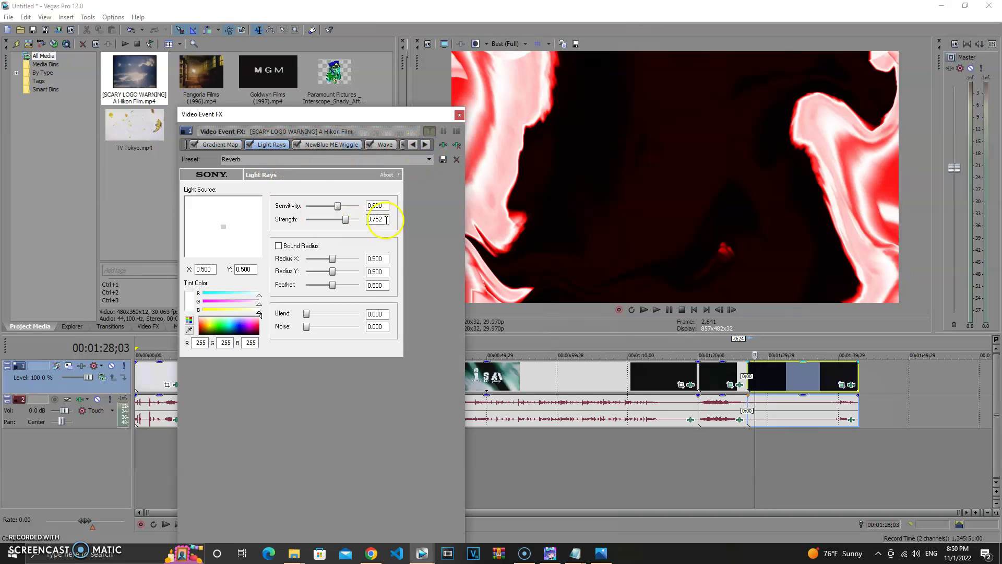
left_click(348, 150)
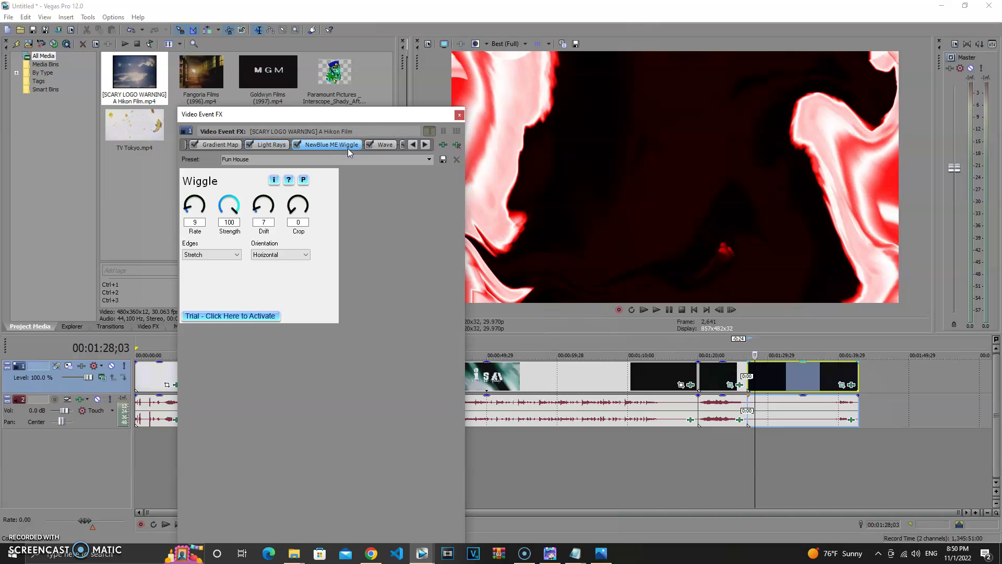
left_click(386, 146)
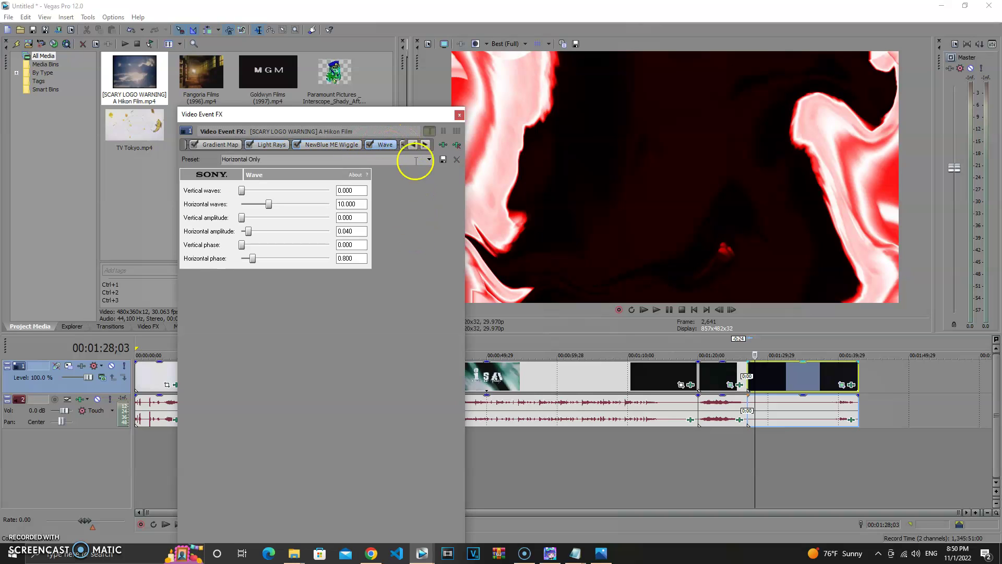
Check the last Wiggle and the color points of the last Gradient Map in the A Hikon Film clip's video chain, then close it.
left_click(426, 145)
left_click(425, 145)
left_click(355, 147)
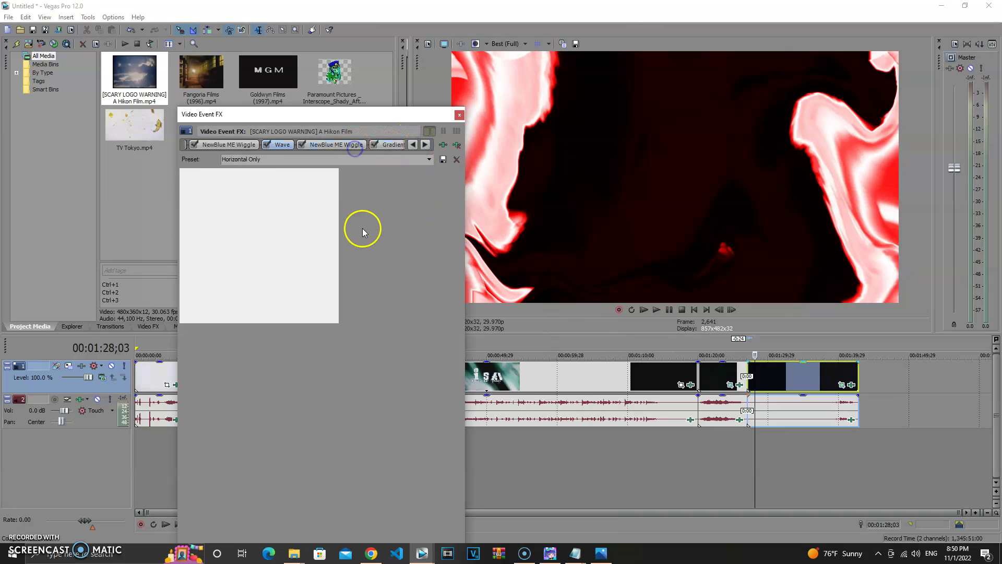
left_click(396, 146)
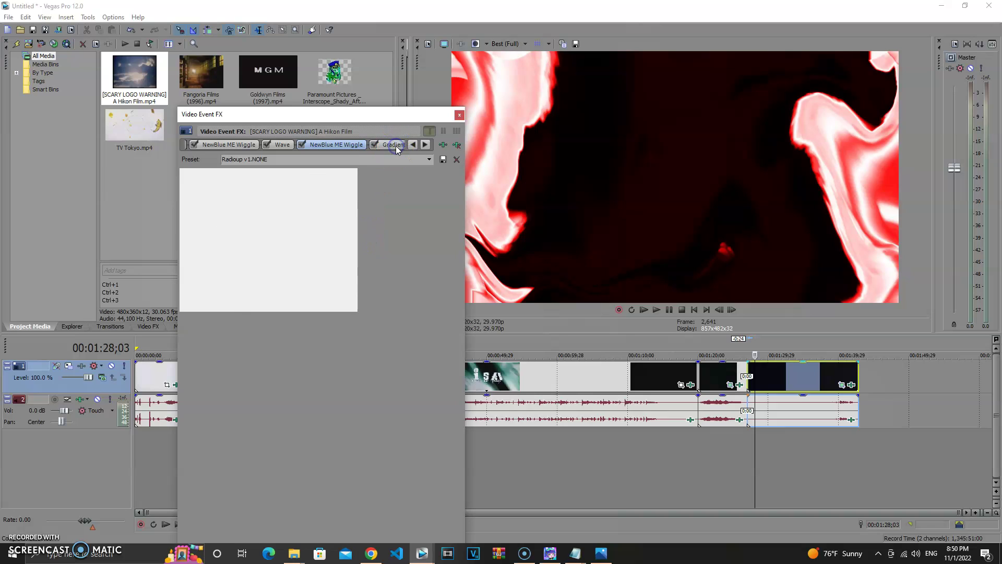
left_click(230, 211)
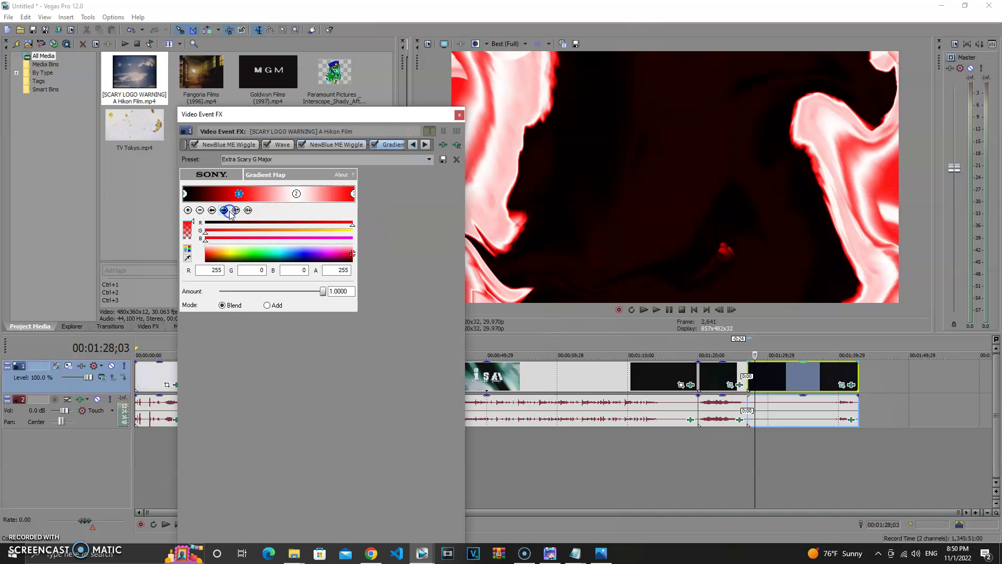
left_click(230, 211)
left_click(230, 211)
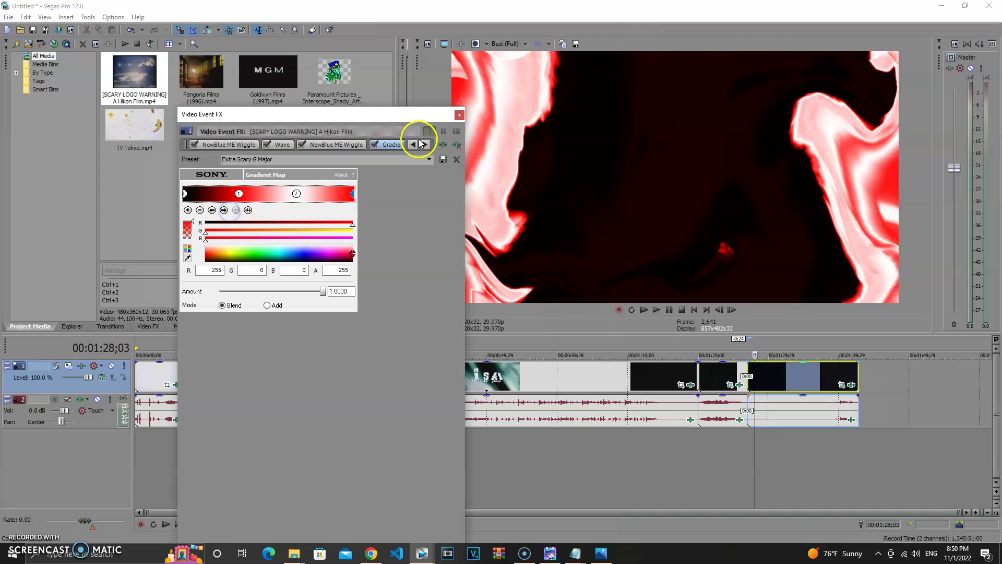
left_click(459, 114)
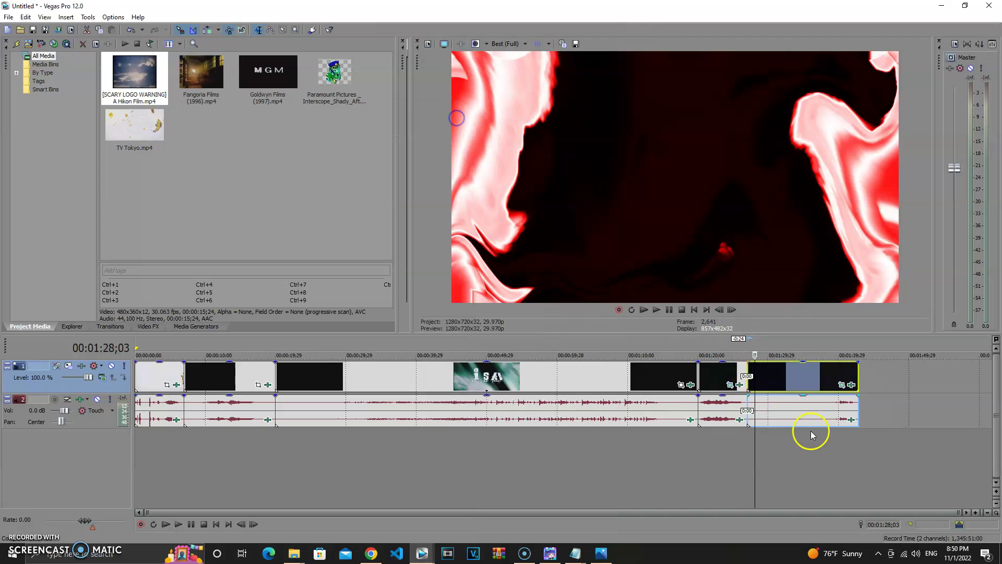
Open the A Hikon Film clip's audio effect chain and set the 4ormulator Effect Selector to 26.
left_click(851, 419)
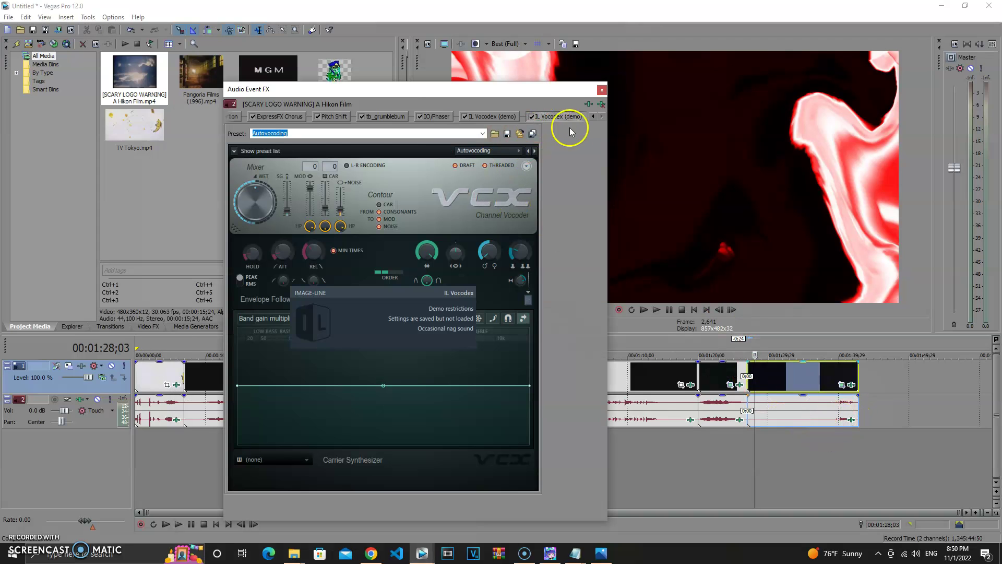
left_click(593, 117)
left_click(593, 116)
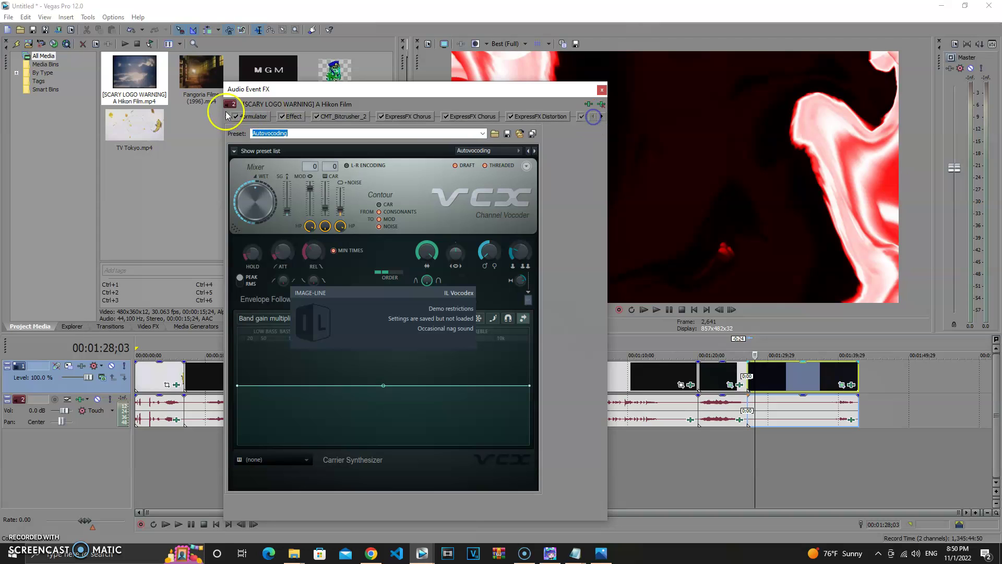
left_click(252, 118)
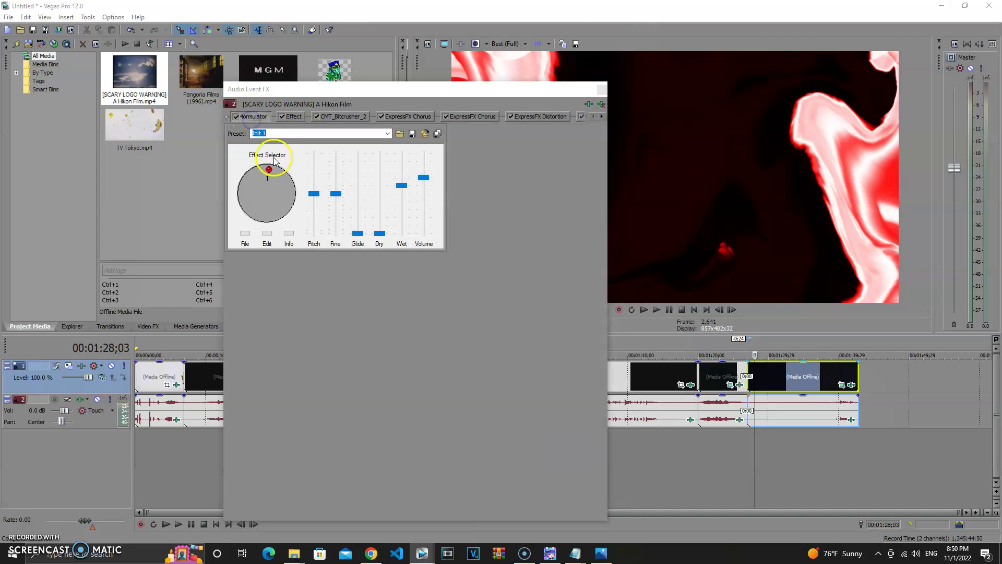
left_click_drag(268, 175, 239, 185)
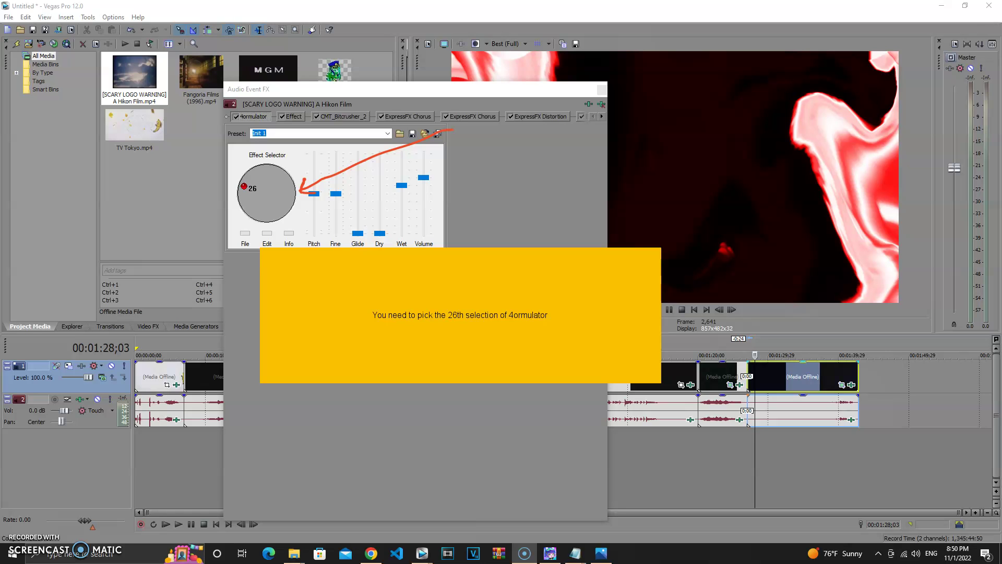
Apply the PRUTZ preset to the Orange Vocoder effect in the A Hikon Film clip's audio chain.
left_click(299, 116)
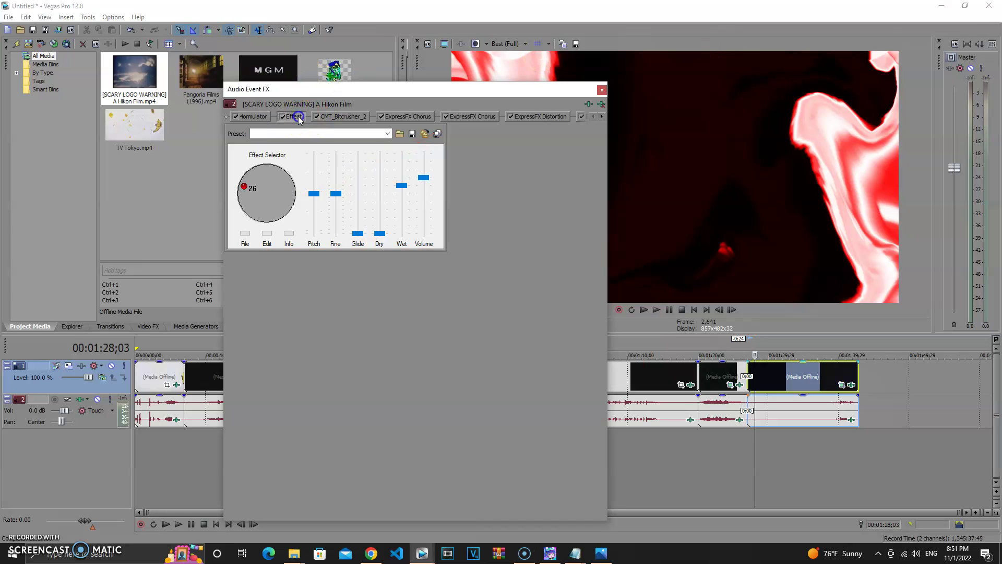
left_click(449, 133)
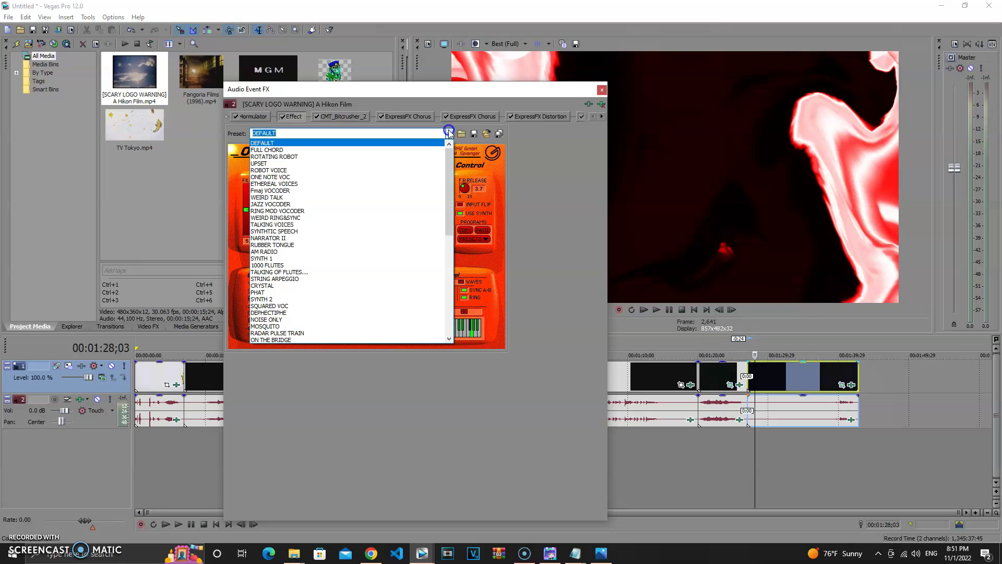
scroll(313, 314, "down", 1)
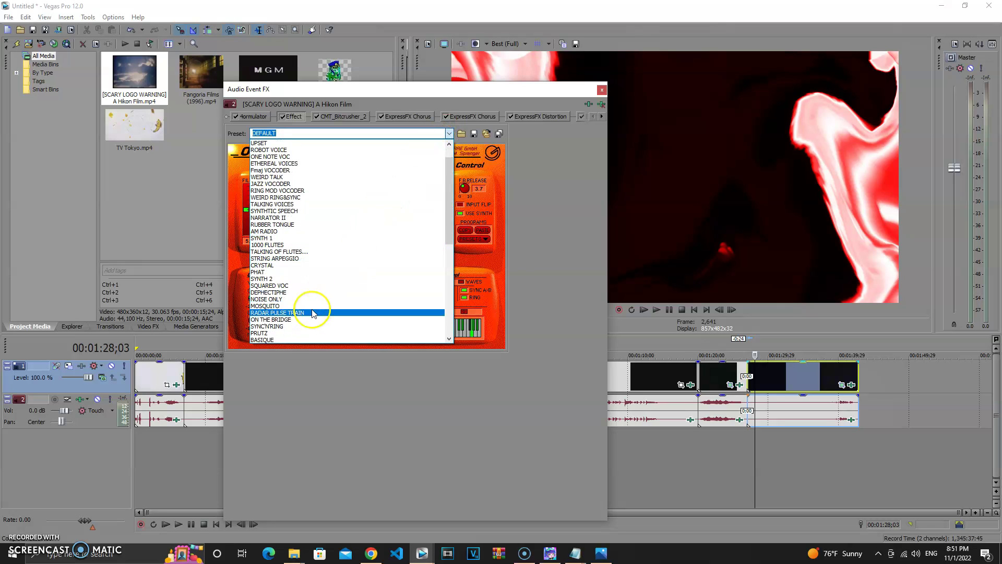
left_click(271, 332)
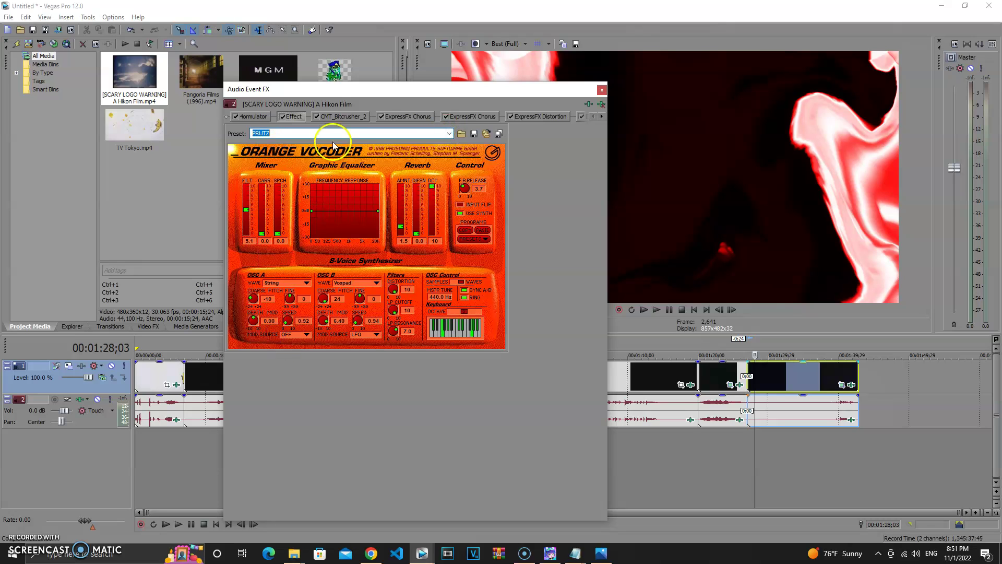
Examine the CMT Bitcrusher, first two ExpressFX Chorus and ExpressFX Distortion settings in the A Hikon Film clip's audio chain.
left_click(340, 117)
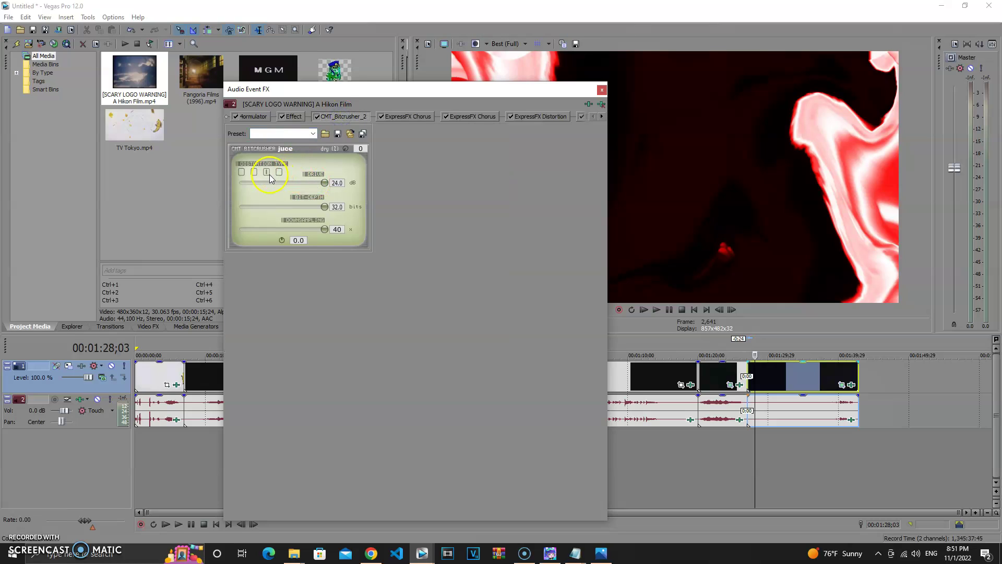
left_click(407, 117)
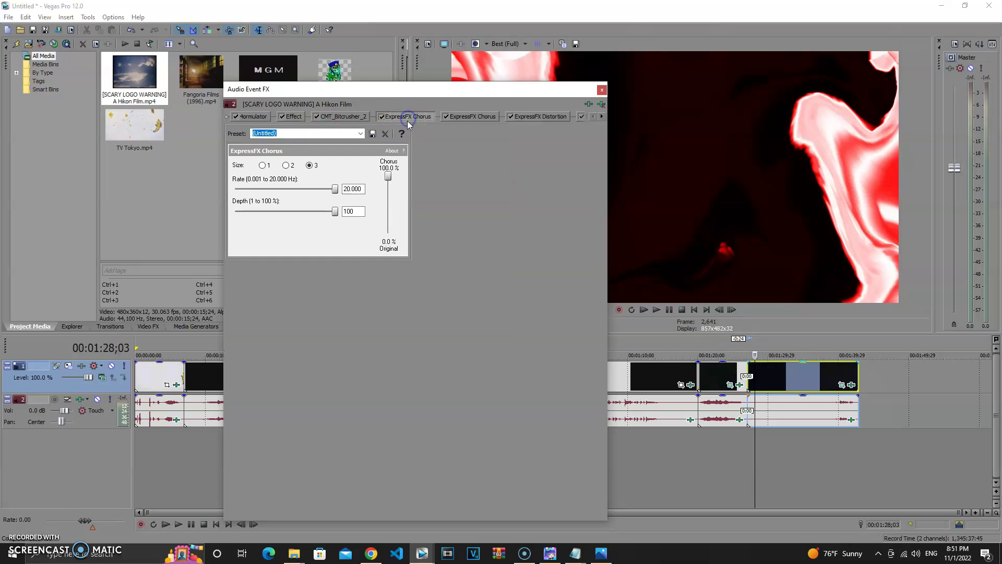
left_click(483, 117)
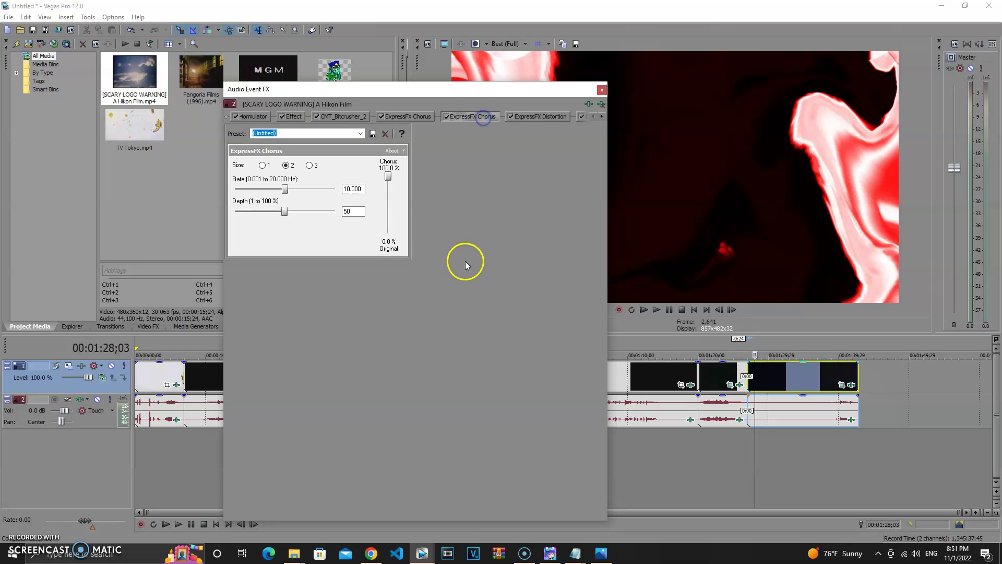
left_click(540, 119)
Review the third ExpressFX Chorus, Pitch Shift and tb_grumblebum settings in the A Hikon Film clip's audio chain.
left_click(602, 117)
left_click(601, 117)
left_click(455, 116)
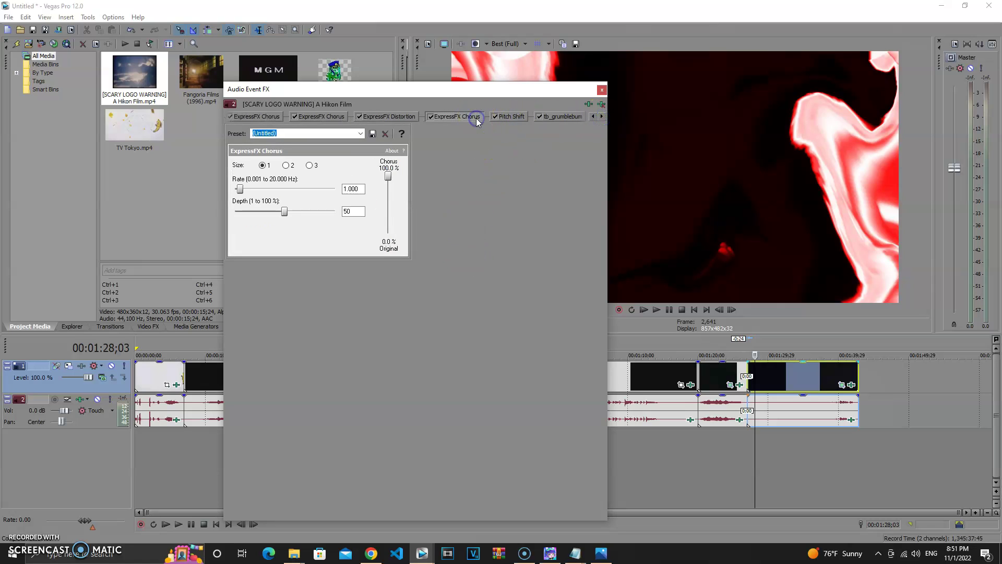
left_click(509, 117)
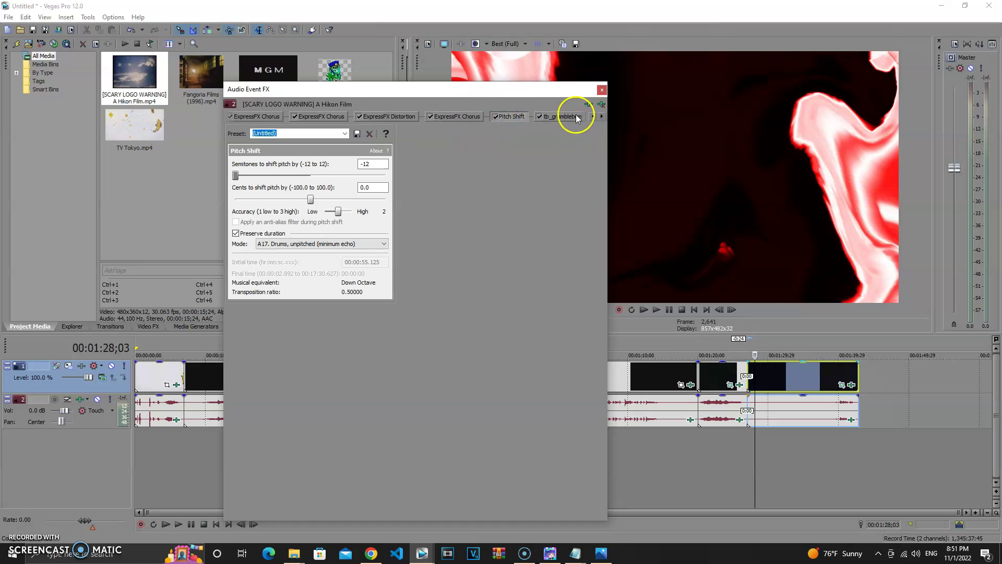
left_click(572, 117)
Check the IO/Phaser and both IL Vocodex effects of the A Hikon Film clip and close its audio effect chain.
left_click(603, 116)
left_click(447, 113)
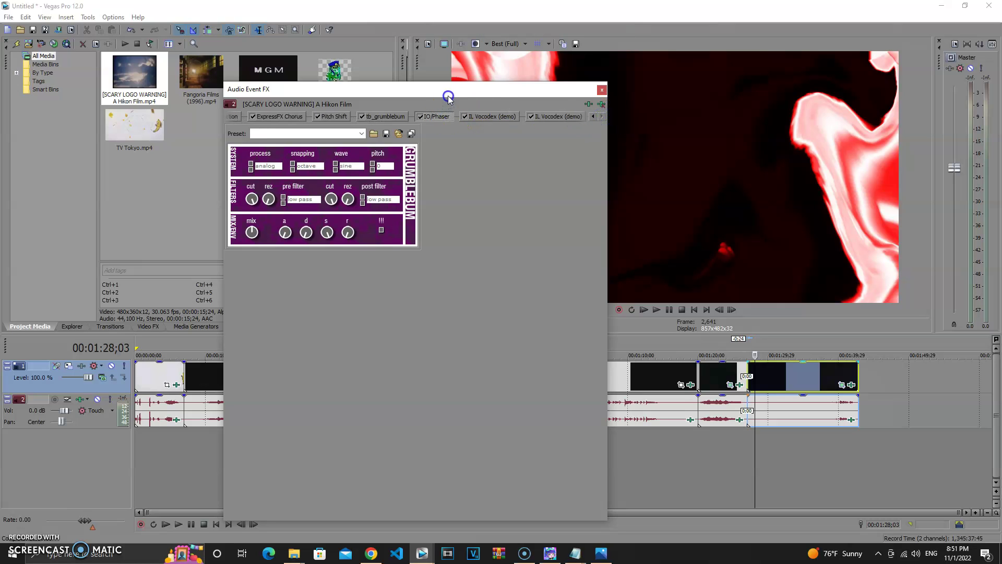
left_click(496, 116)
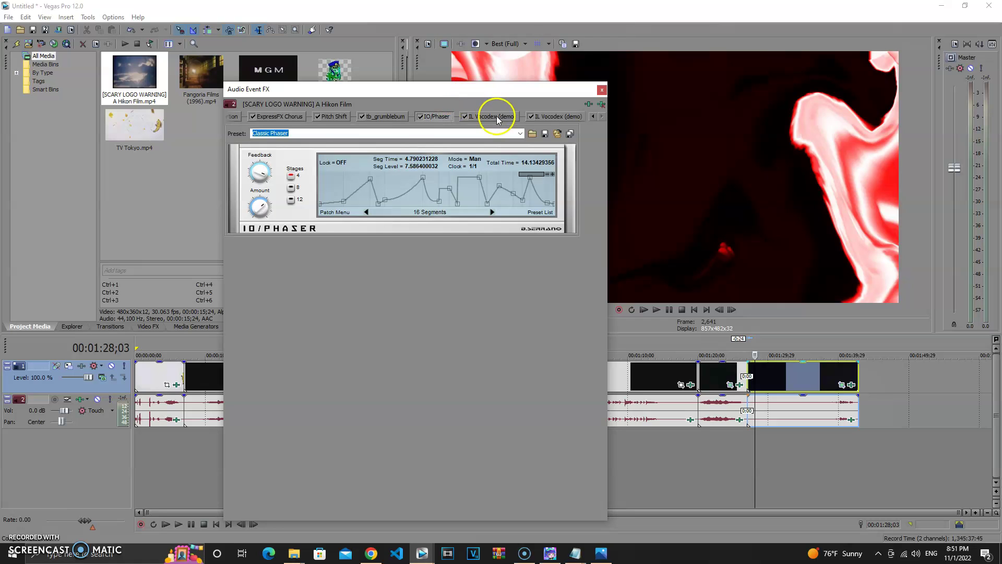
left_click(568, 116)
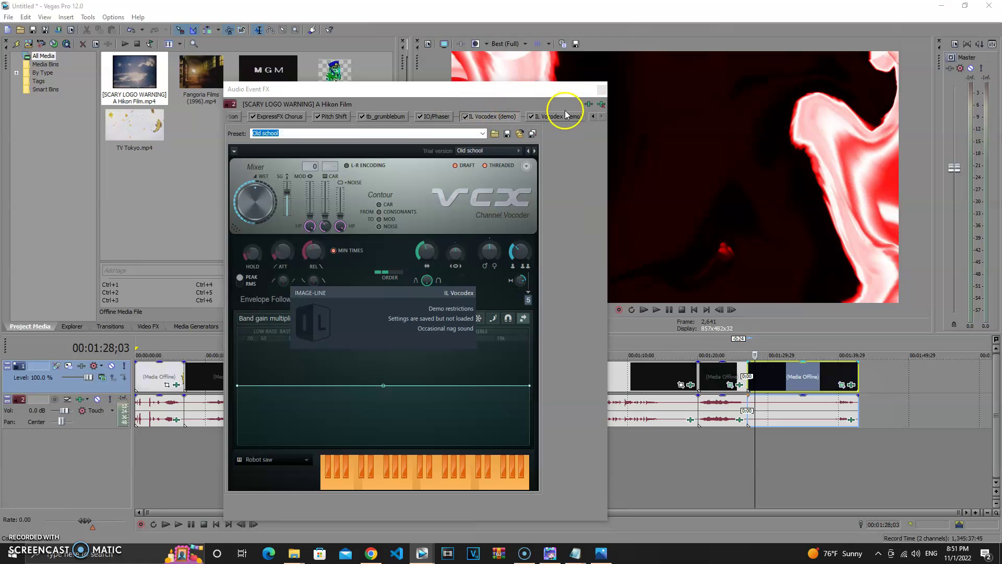
left_click(602, 89)
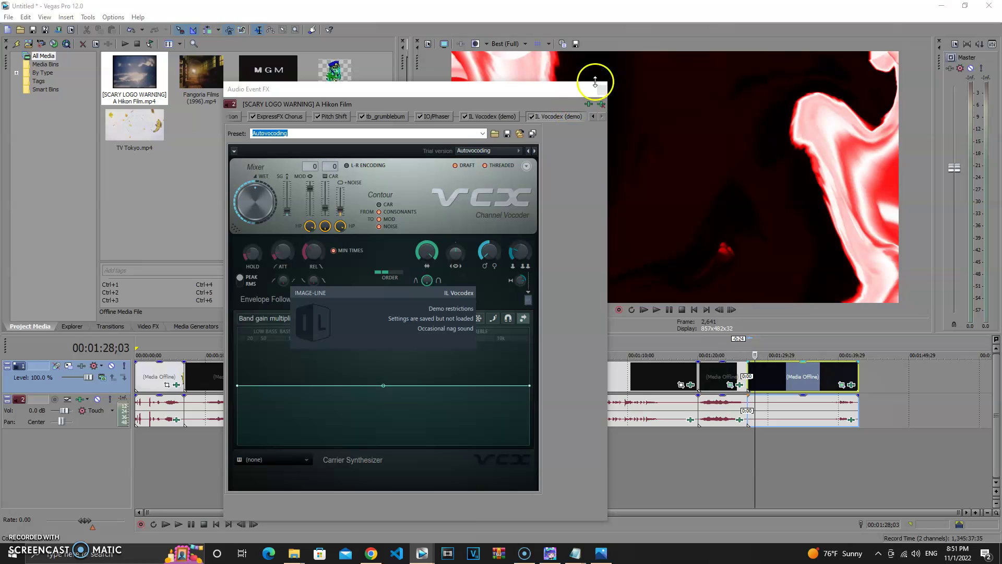